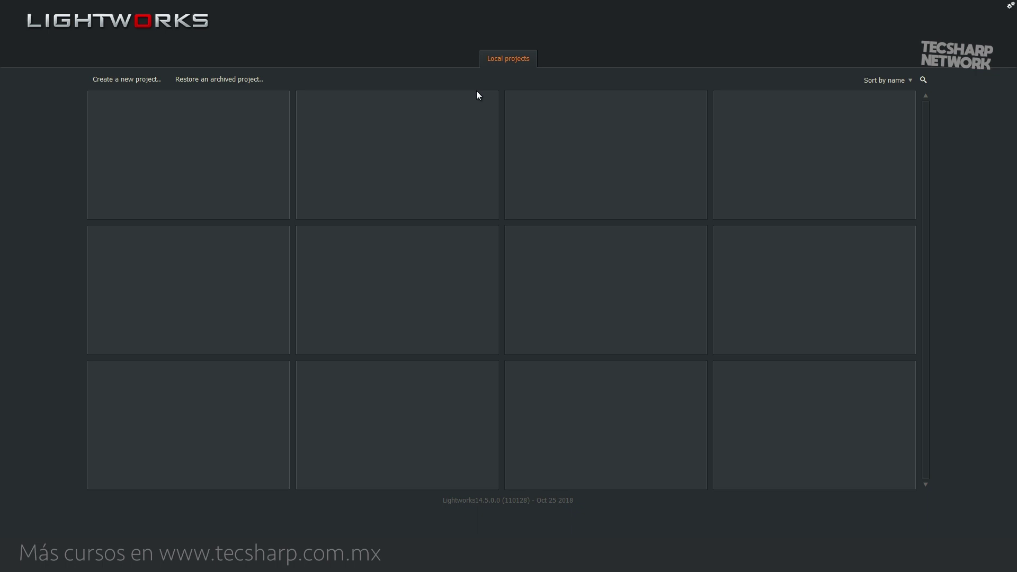
Create a new project named Stickers Photoshop with the frame rate set to Mixed rates.
{"action": "left_click", "coordinate": [127, 80]}
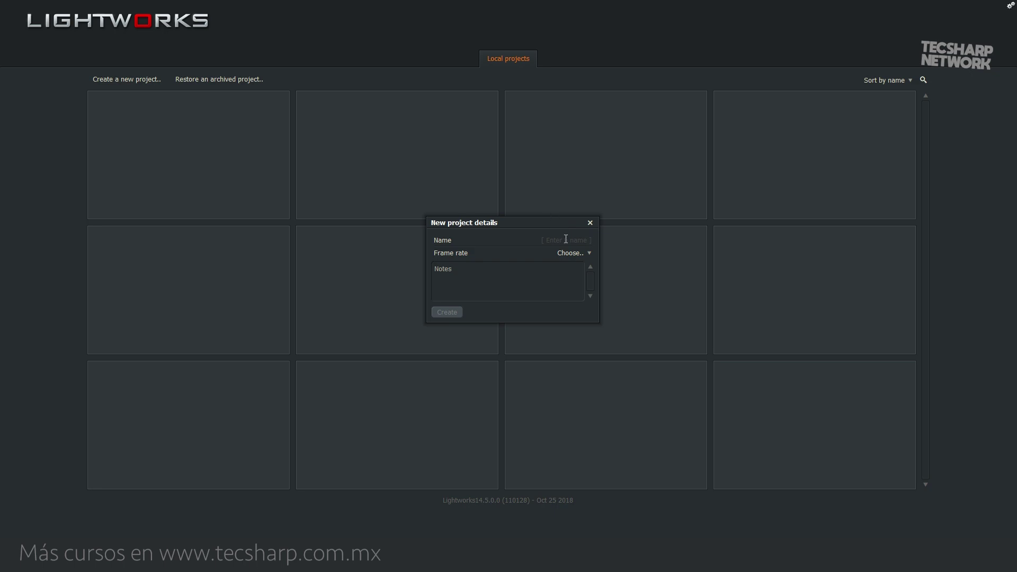
{"action": "left_click", "coordinate": [566, 239]}
{"action": "type", "text": "Stickers Photoshop"}
{"action": "left_click", "coordinate": [573, 255]}
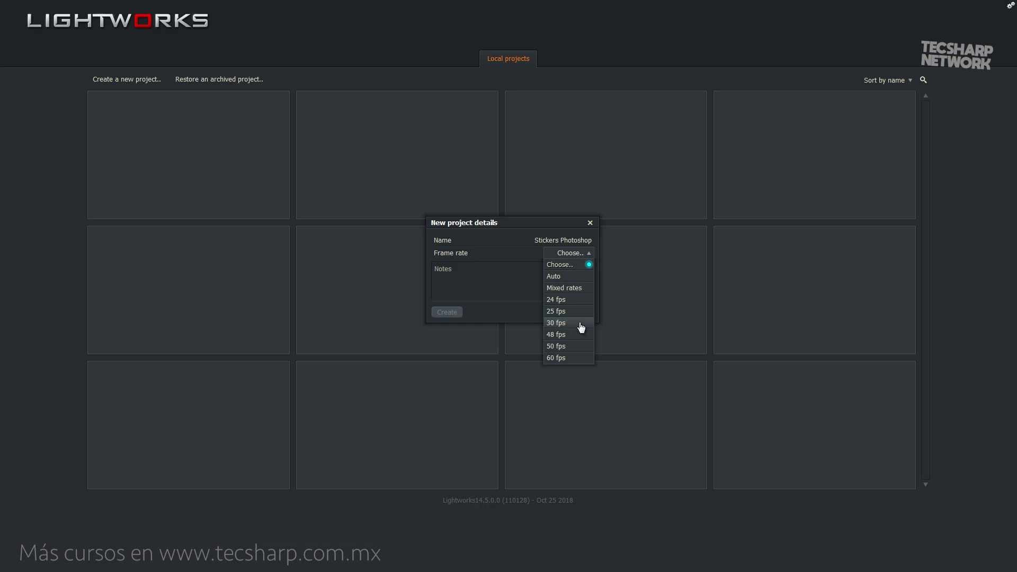
{"action": "left_click", "coordinate": [569, 358]}
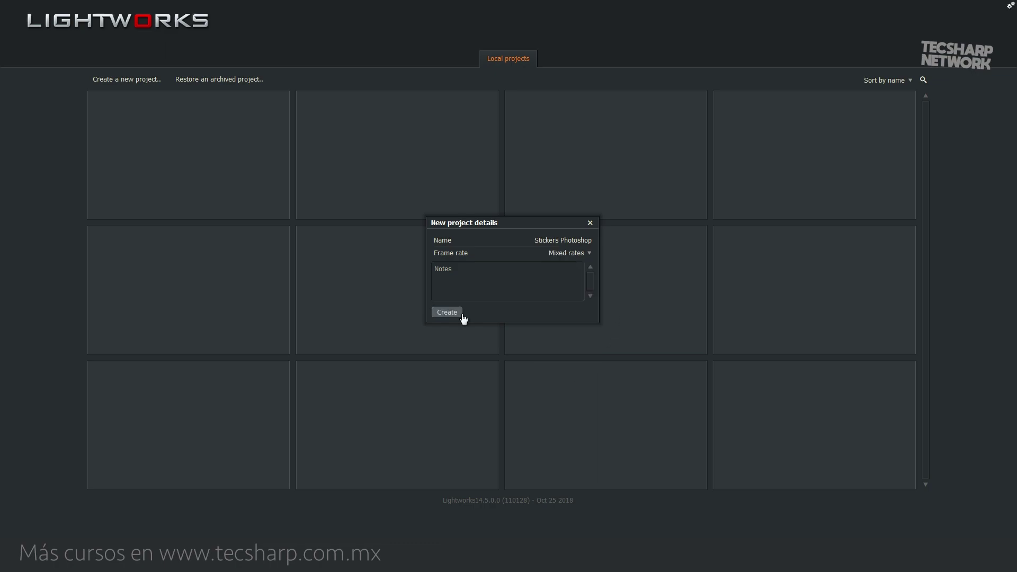
{"action": "left_click", "coordinate": [450, 315]}
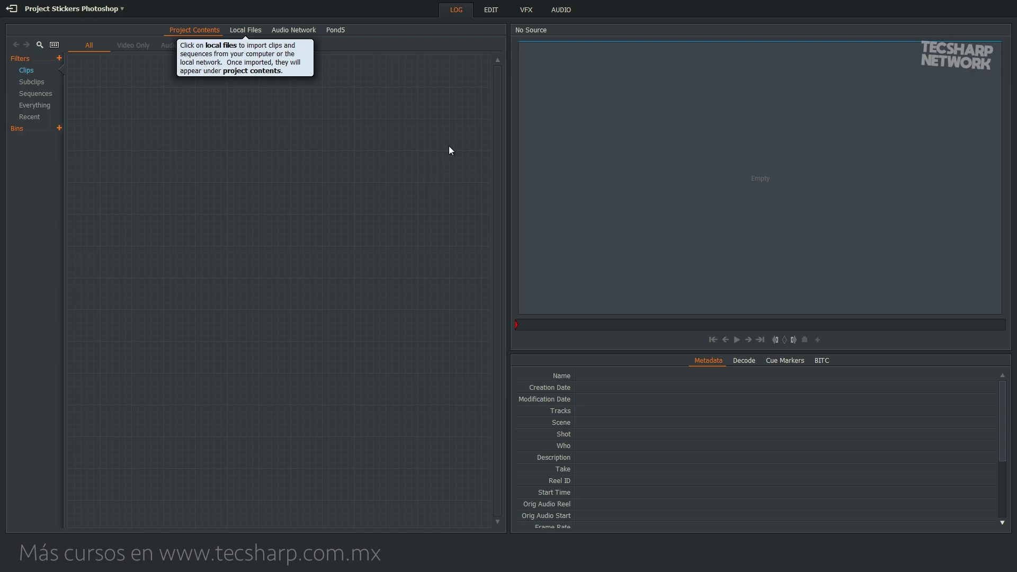
In the editing workspace, place the clip 1. Intro Inicio at the sequence start and Recurso 1 directly after it.
{"action": "left_click", "coordinate": [492, 16]}
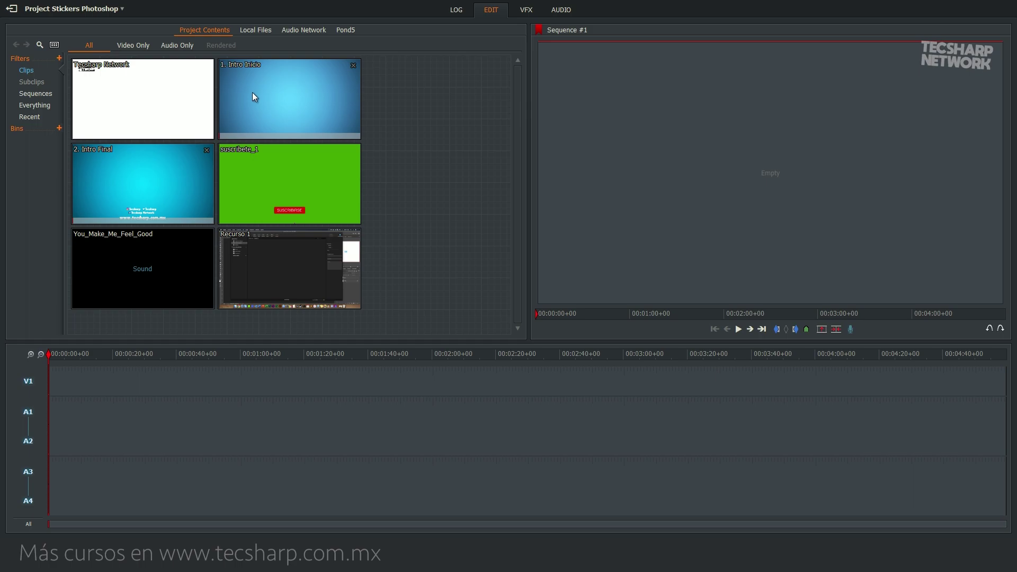
{"action": "left_click_drag", "start_coordinate": [241, 84], "coordinate": [50, 386]}
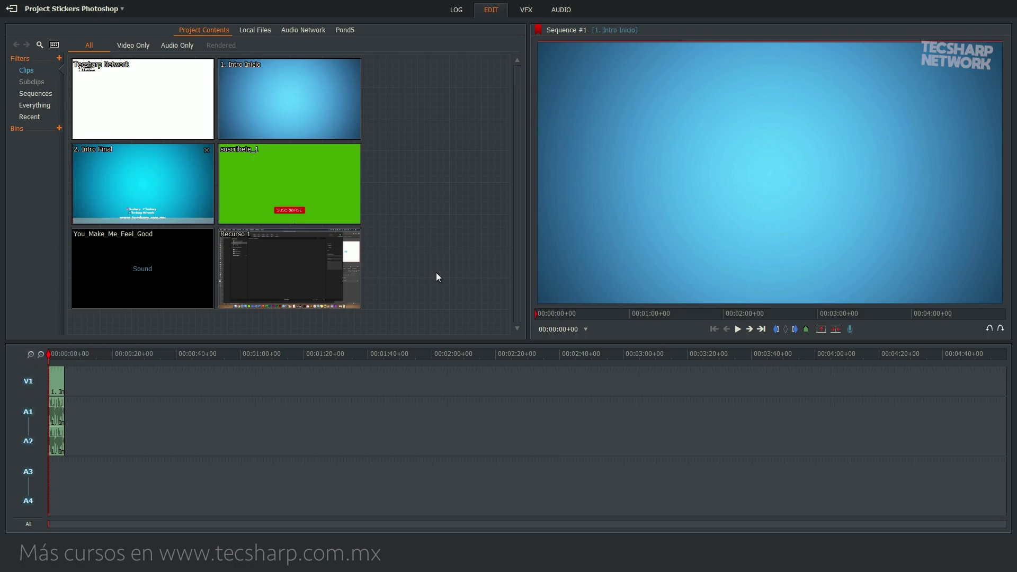
{"action": "left_click_drag", "start_coordinate": [285, 282], "coordinate": [65, 409]}
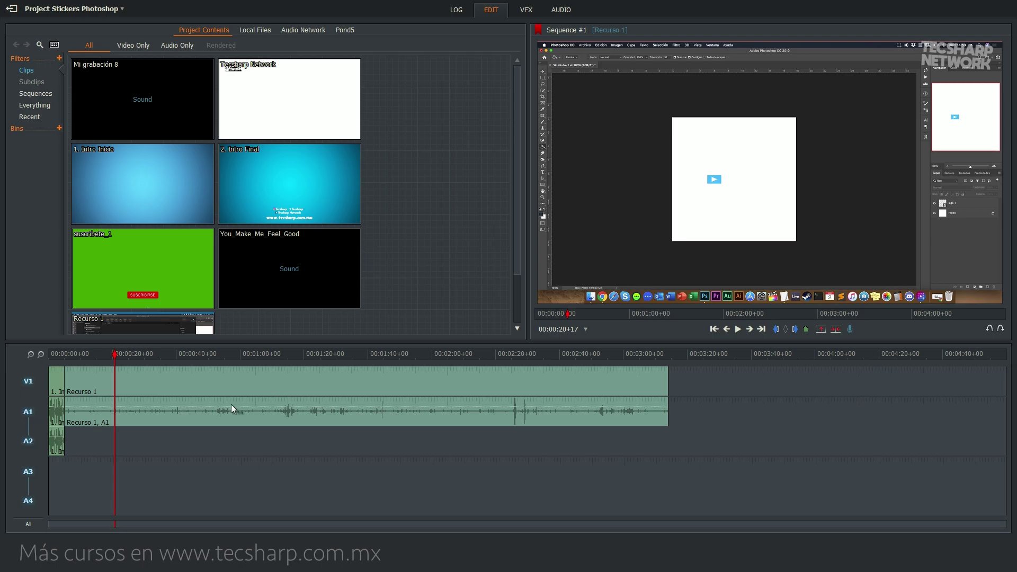
Turn off Auto track sync and remove the Recurso 1 audio segment from track A1.
{"action": "right_click", "coordinate": [245, 377]}
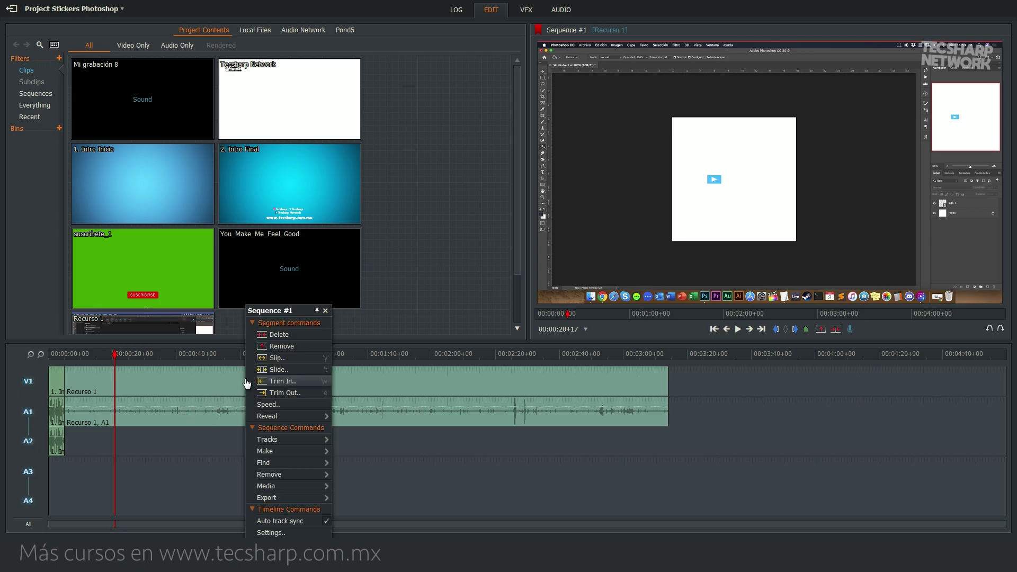
{"action": "left_click", "coordinate": [323, 522]}
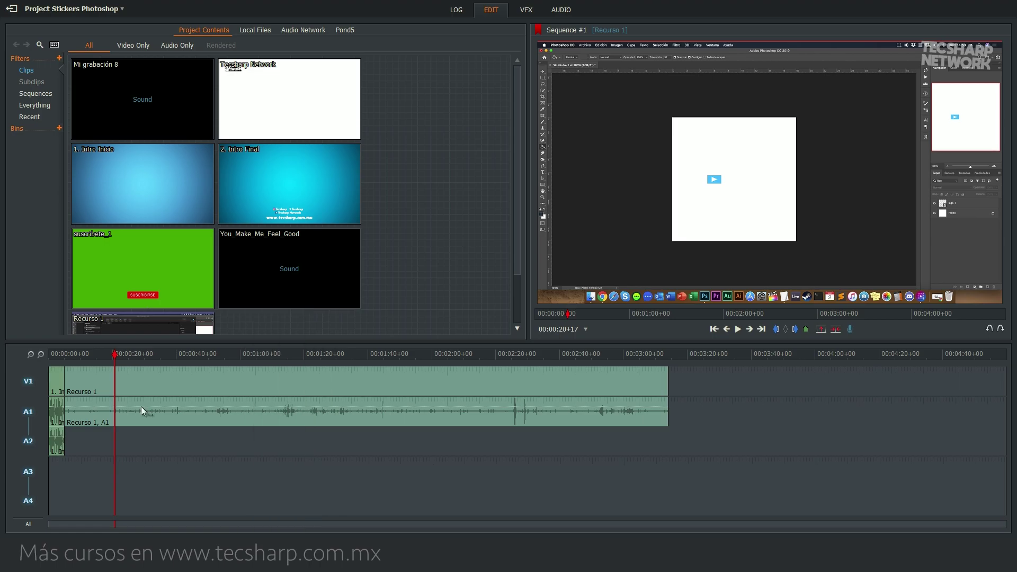
{"action": "right_click", "coordinate": [198, 409]}
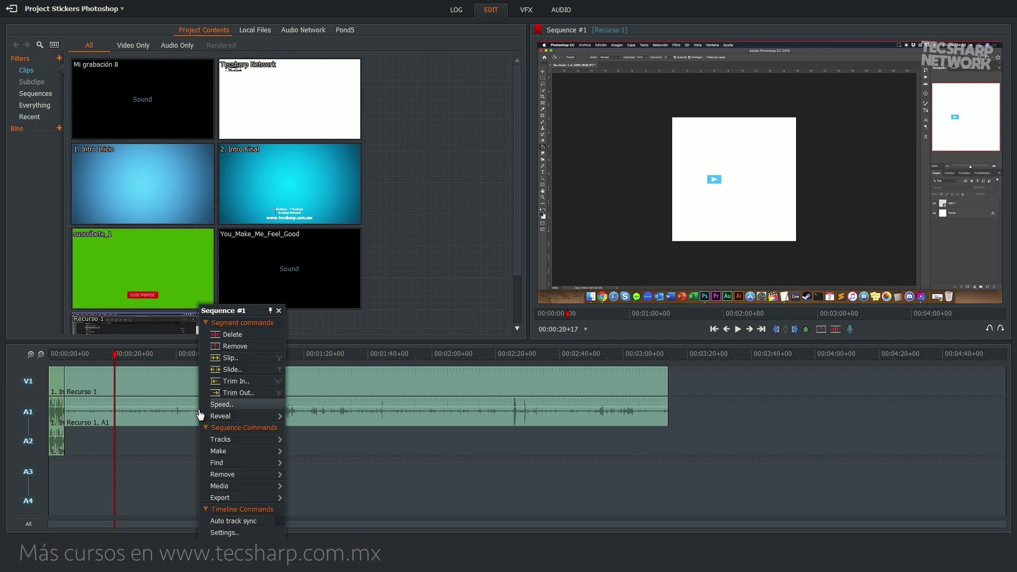
{"action": "left_click", "coordinate": [258, 347]}
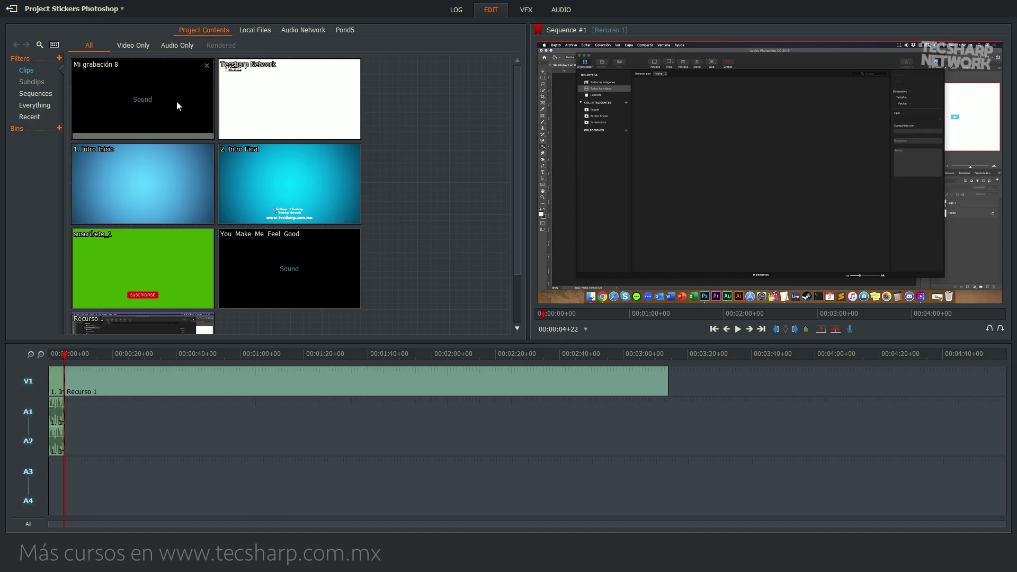
Place the Mi grabación 8 sound clip on track A1 directly after the intro's audio.
{"action": "left_click_drag", "start_coordinate": [139, 93], "coordinate": [72, 415]}
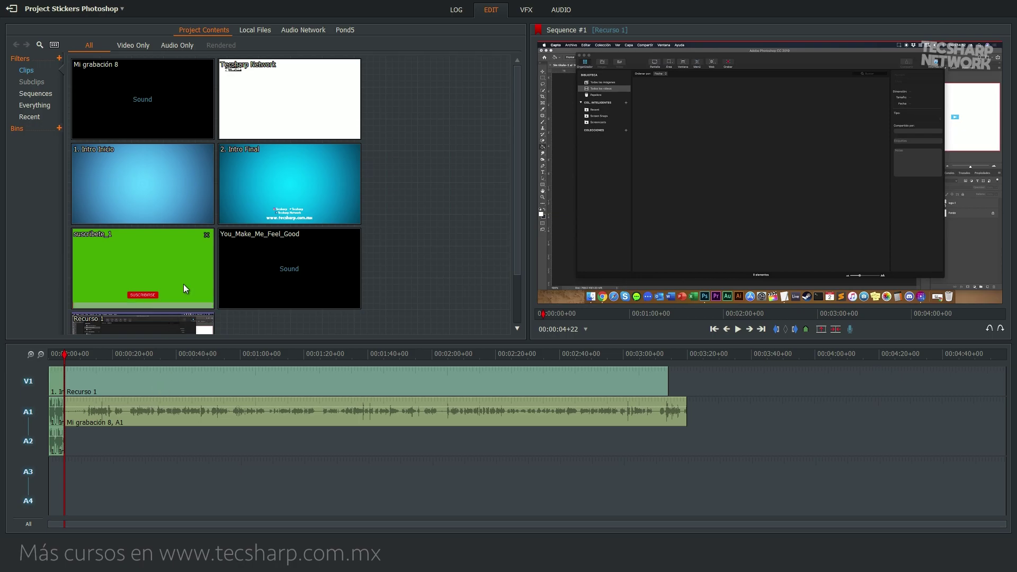
{"action": "left_click_drag", "start_coordinate": [141, 83], "coordinate": [298, 329]}
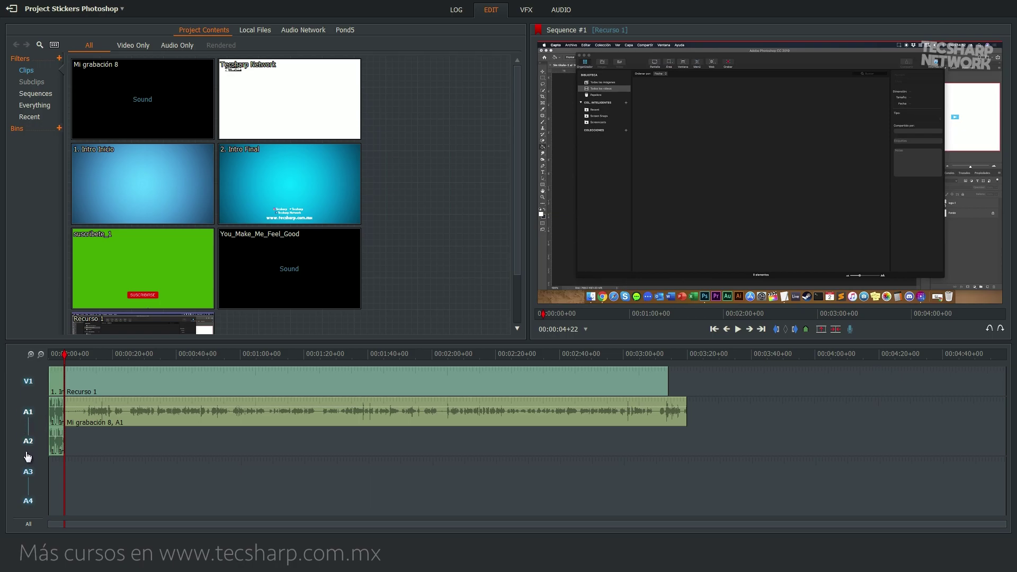
Ungroup audio tracks A1/A2 and place Mi grabación 8 on A2 as well, directly after the intro's audio.
{"action": "right_click", "coordinate": [37, 419]}
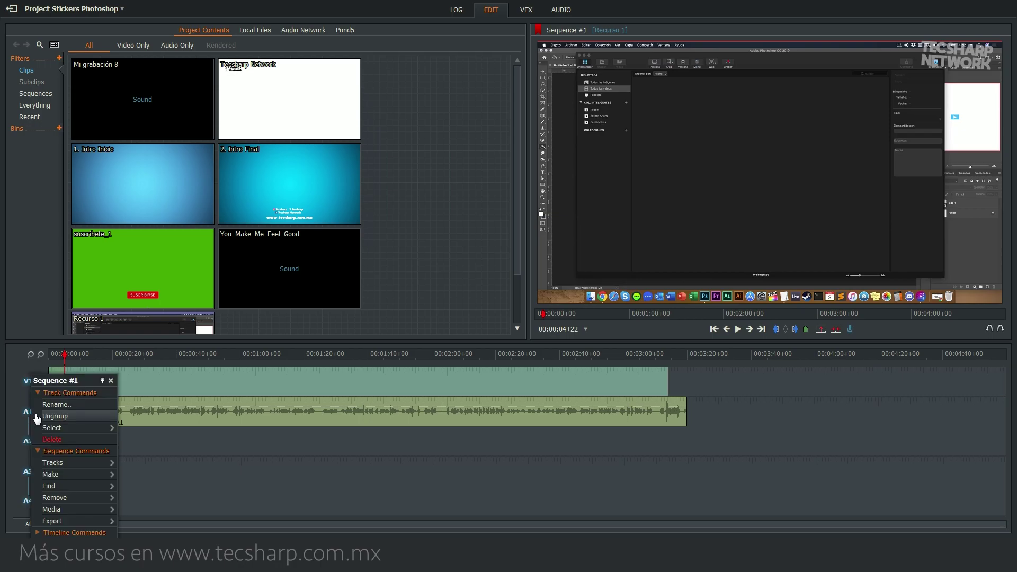
{"action": "mouse_move", "coordinate": [106, 465]}
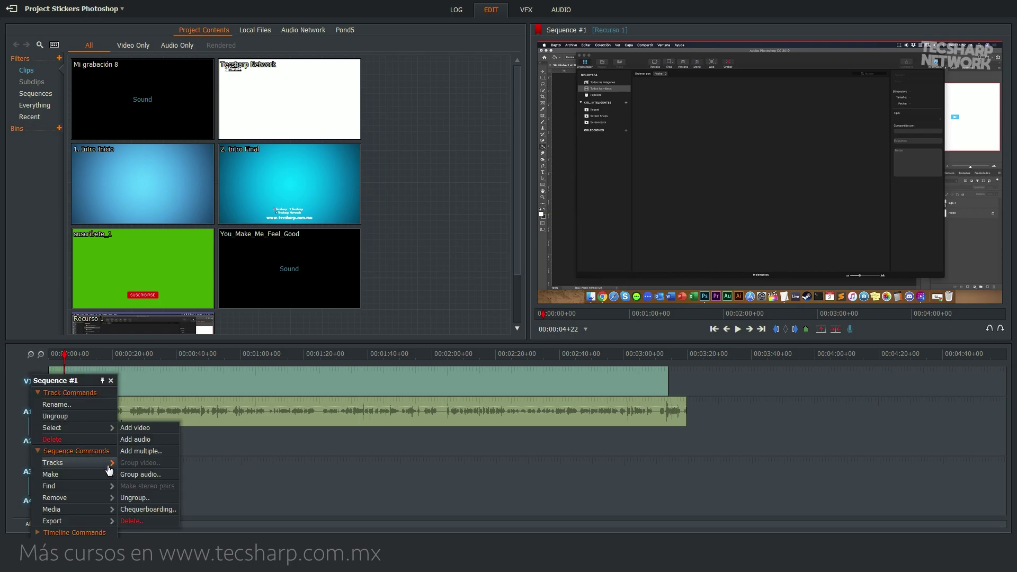
{"action": "left_click", "coordinate": [162, 499]}
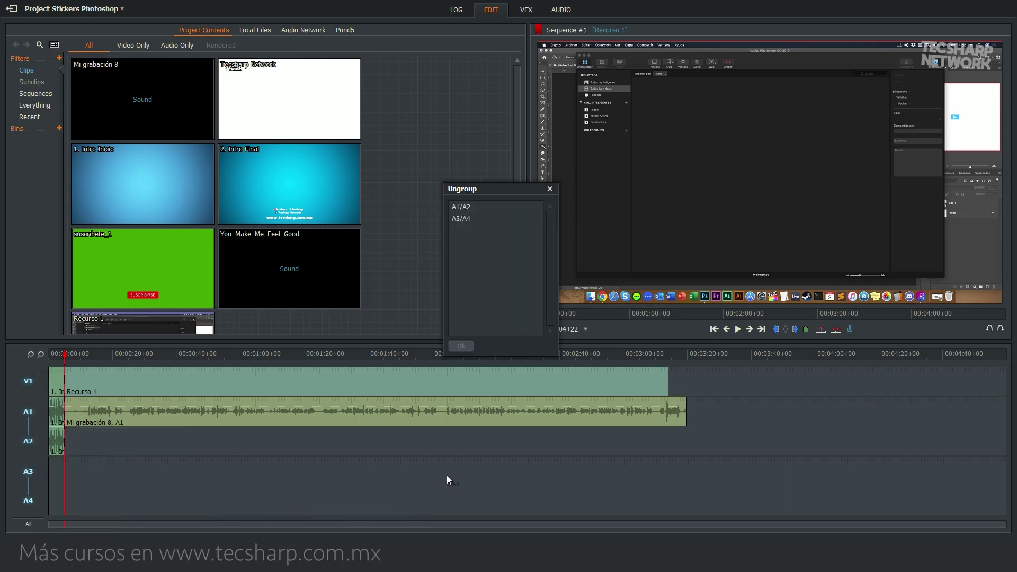
{"action": "left_click", "coordinate": [476, 208]}
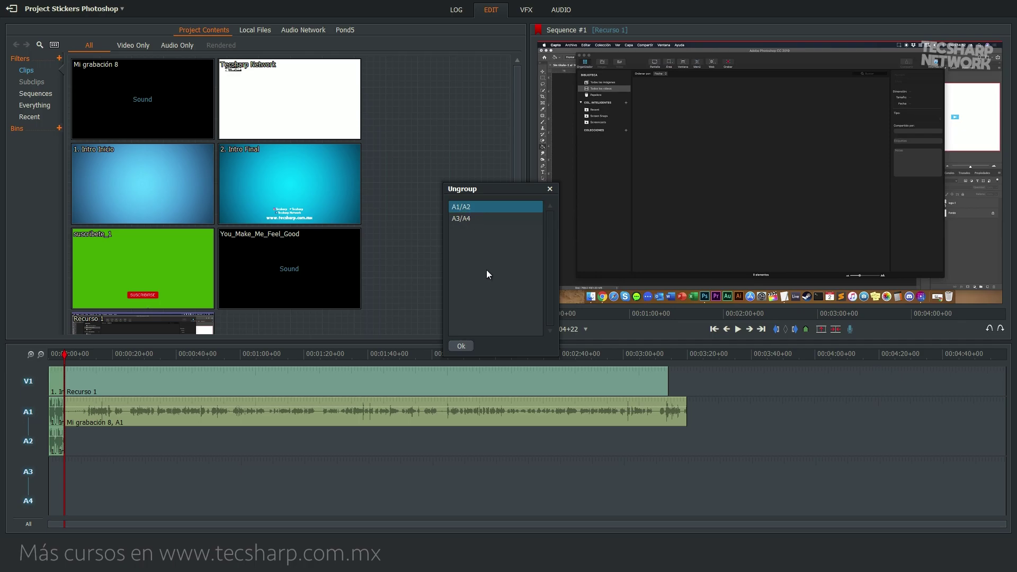
{"action": "left_click", "coordinate": [461, 346]}
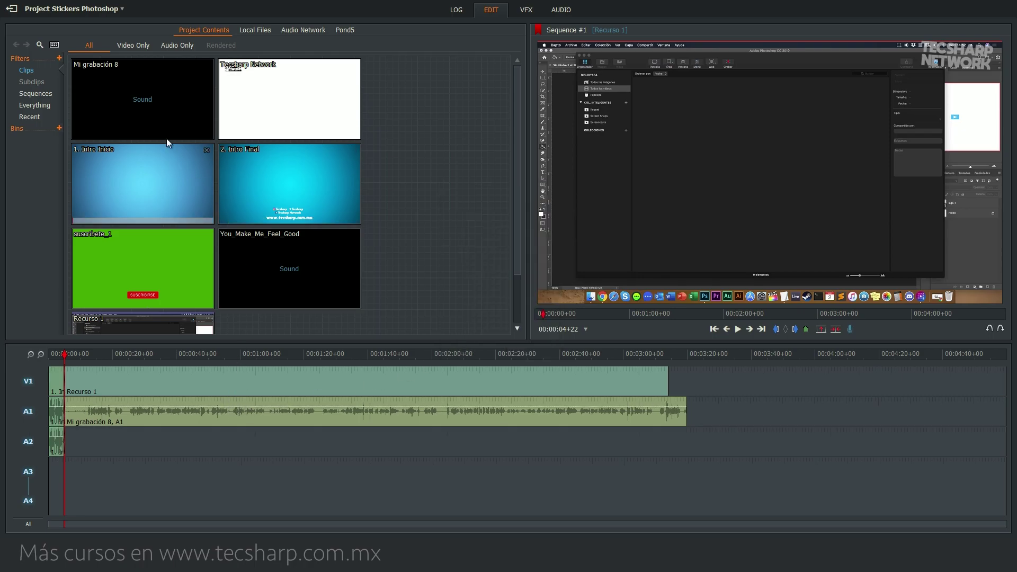
{"action": "left_click_drag", "start_coordinate": [120, 93], "coordinate": [68, 441]}
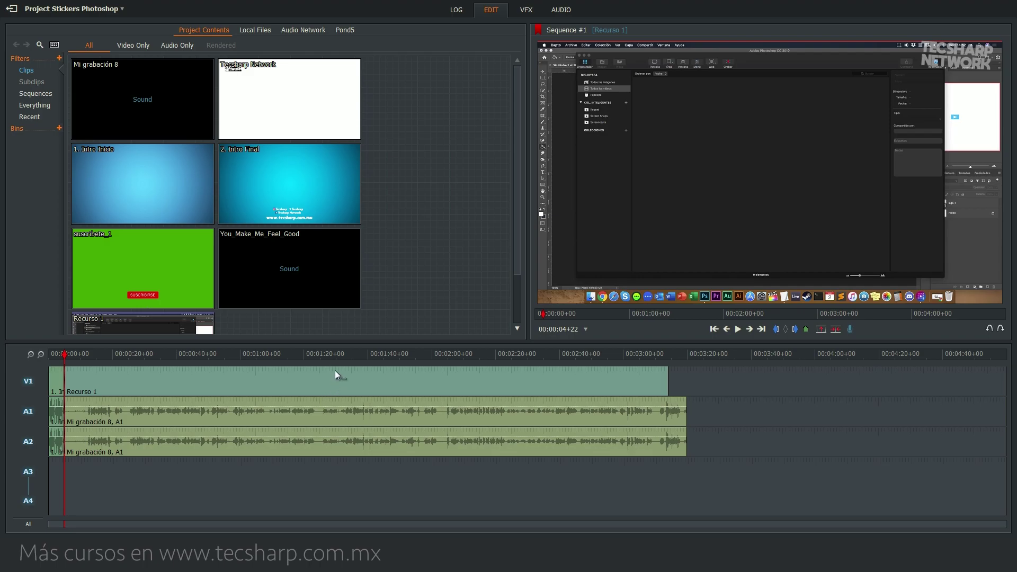
Shift the Recurso 1 video segment on V1 so that it ends together with the Mi grabación 8 audio.
{"action": "mouse_move", "coordinate": [348, 391]}
{"action": "left_mouse_down"}
{"action": "mouse_move", "coordinate": [332, 390]}
{"action": "mouse_move", "coordinate": [347, 391]}
{"action": "mouse_move", "coordinate": [332, 391]}
{"action": "mouse_move", "coordinate": [339, 384]}
{"action": "left_mouse_up"}
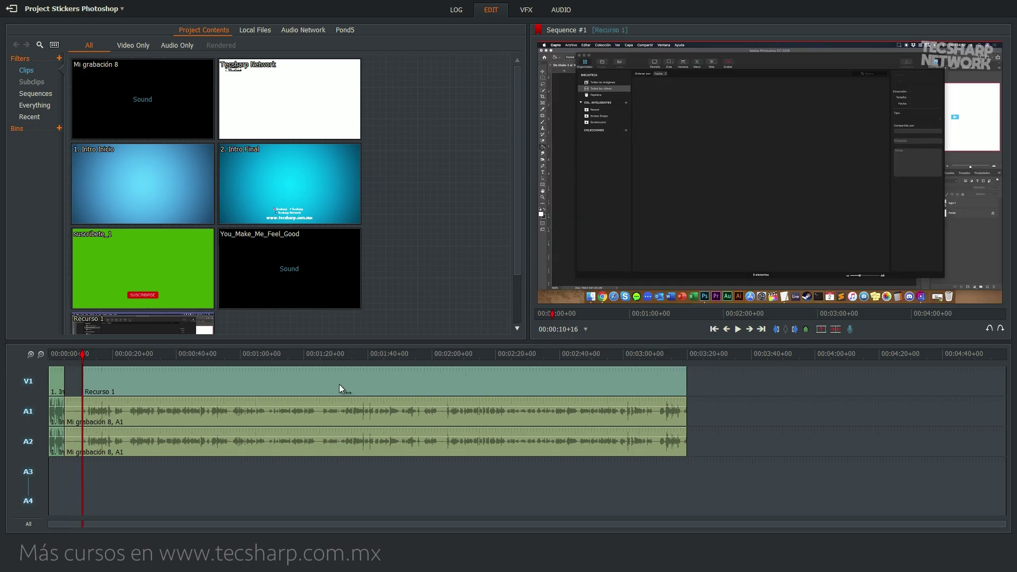
{"action": "left_click", "coordinate": [333, 386]}
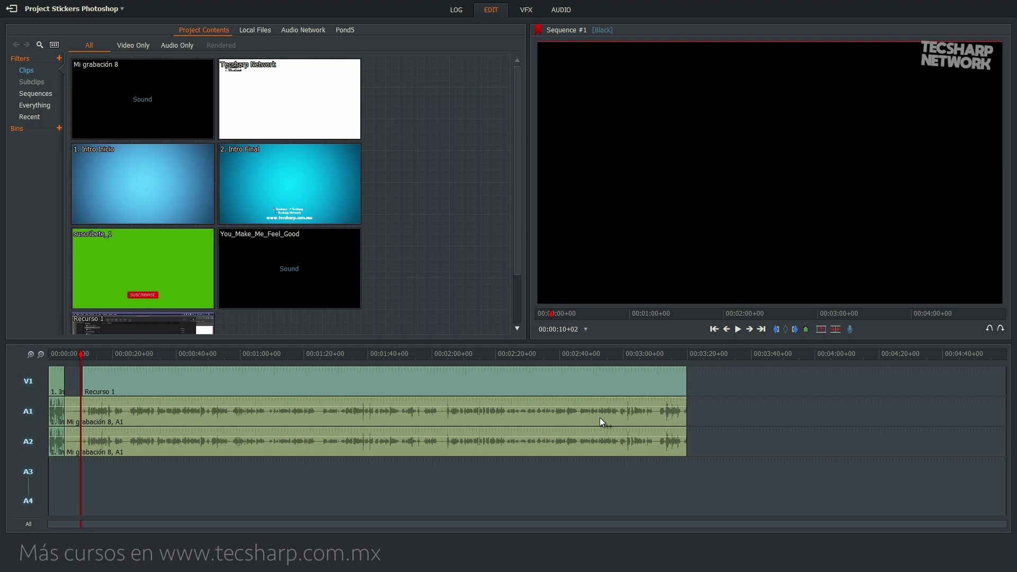
Deselect track V1 and split the Mi grabación 8 audio on A1 and A2 where Recurso 1 starts, at 00:00:10+16.
{"action": "scroll", "coordinate": [68, 424], "scroll_direction": "up", "scroll_amount": 5}
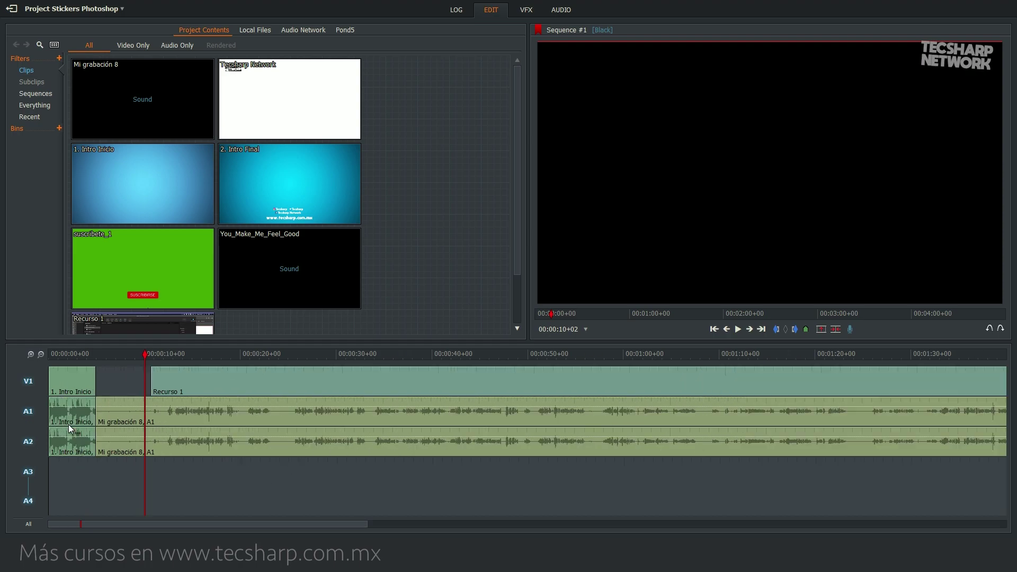
{"action": "left_click_drag", "start_coordinate": [338, 352], "coordinate": [355, 354]}
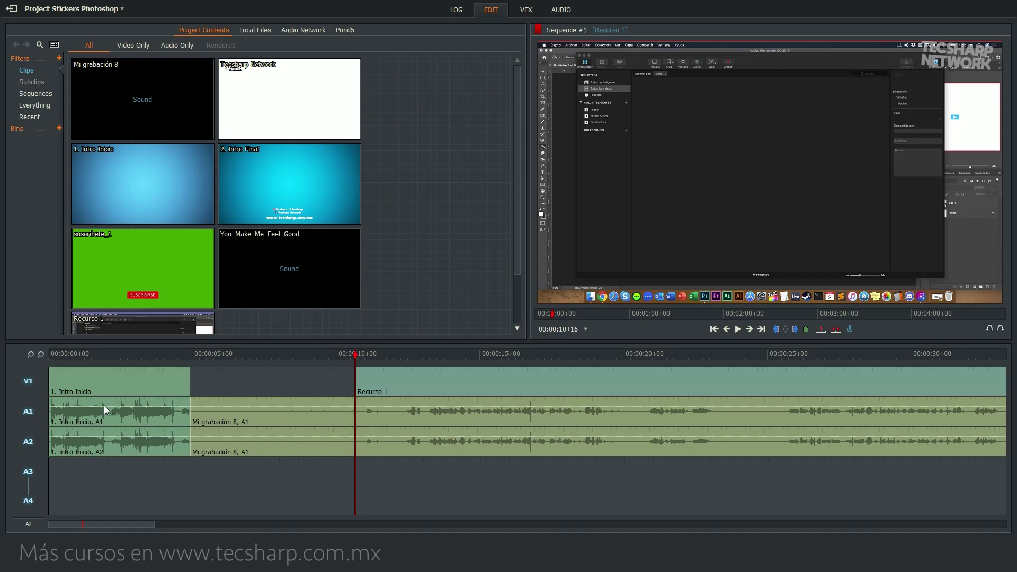
{"action": "left_click", "coordinate": [28, 381]}
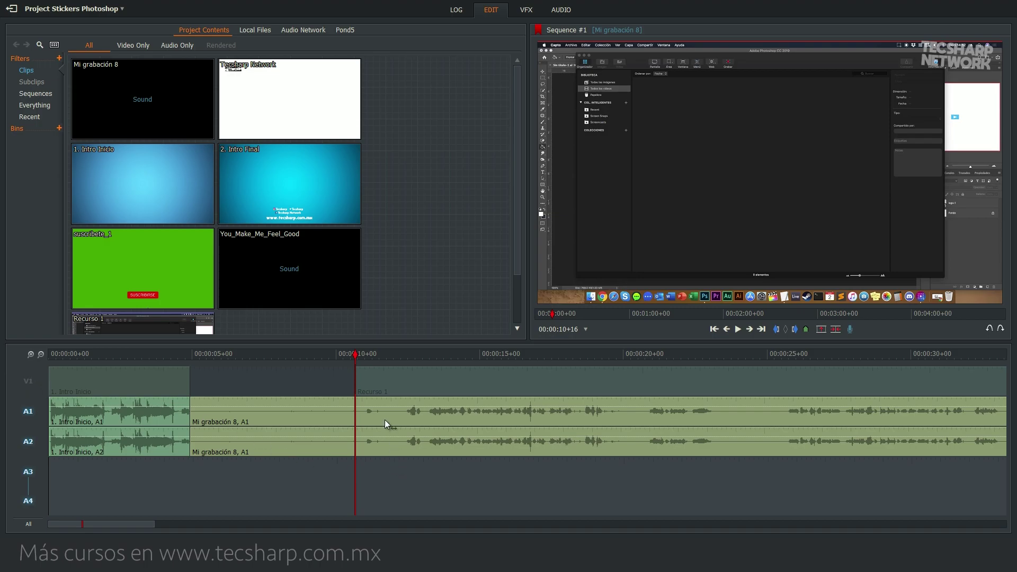
{"action": "key", "text": "c"}
{"action": "left_click_drag", "start_coordinate": [354, 354], "coordinate": [329, 354]}
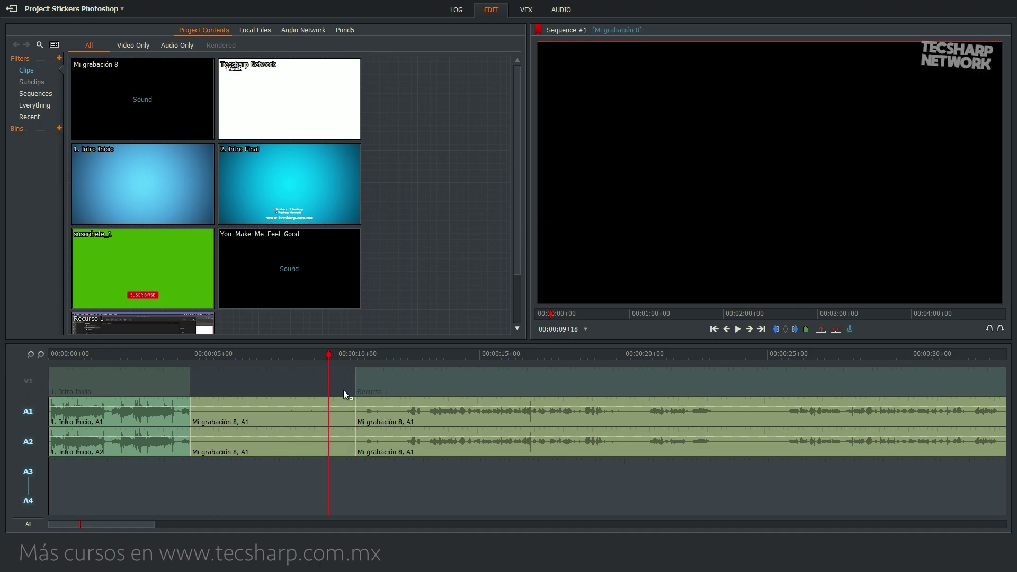
Remove the Mi grabación 8 segments between the intro and the cut from tracks A1 and A2, leaving a gap.
{"action": "right_click", "coordinate": [285, 409]}
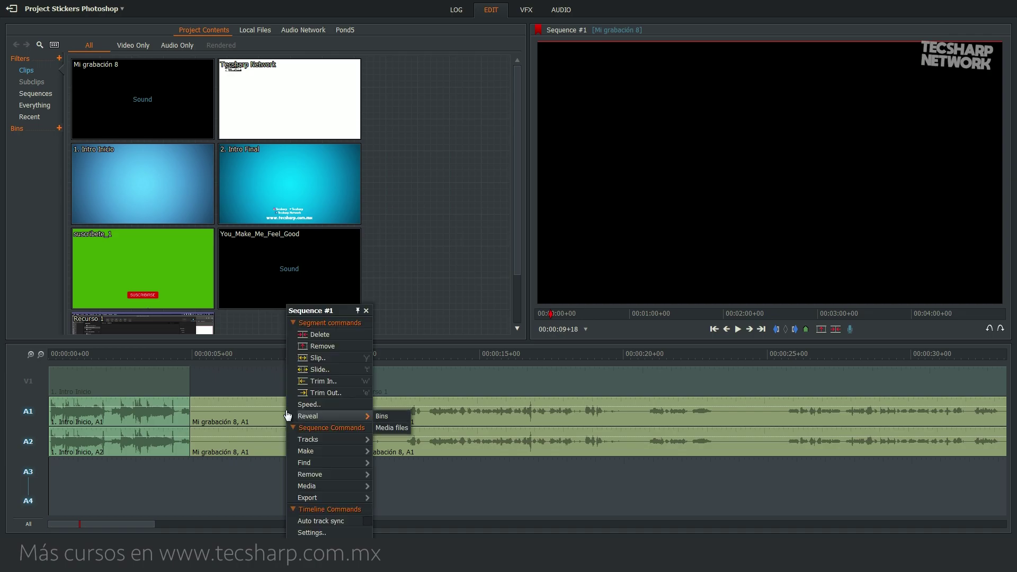
{"action": "left_click", "coordinate": [325, 348]}
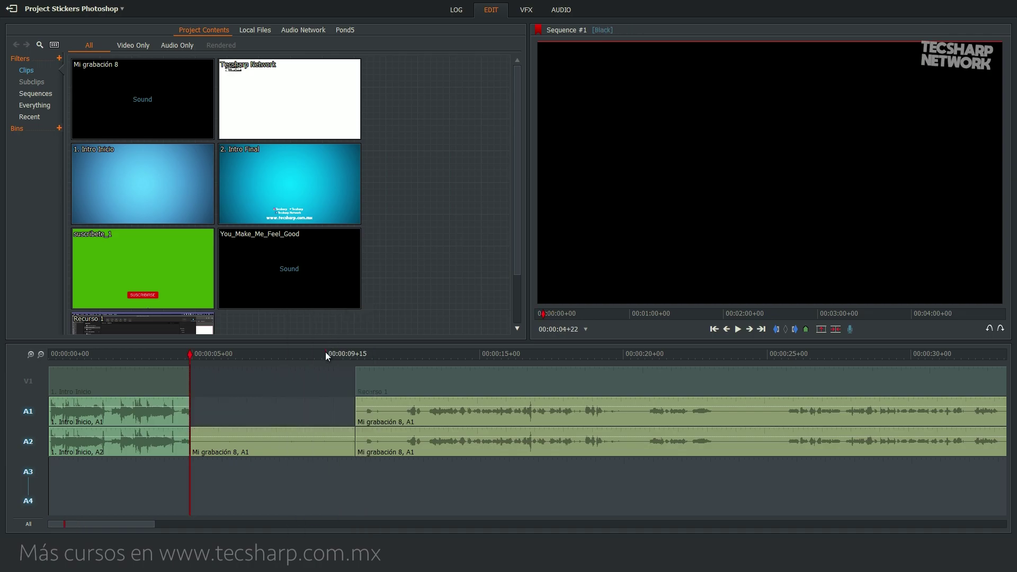
{"action": "right_click", "coordinate": [256, 443]}
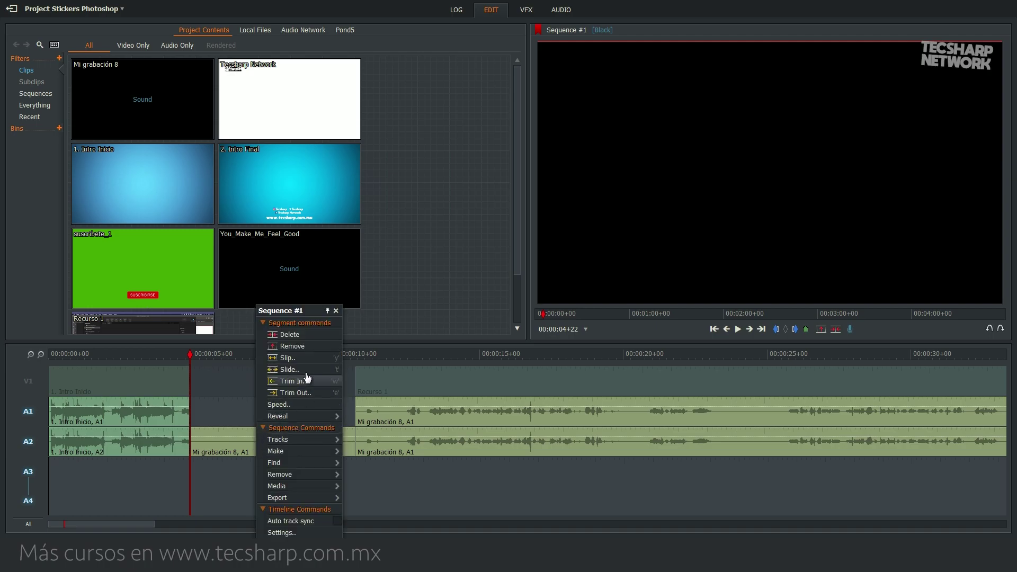
{"action": "left_click", "coordinate": [309, 347]}
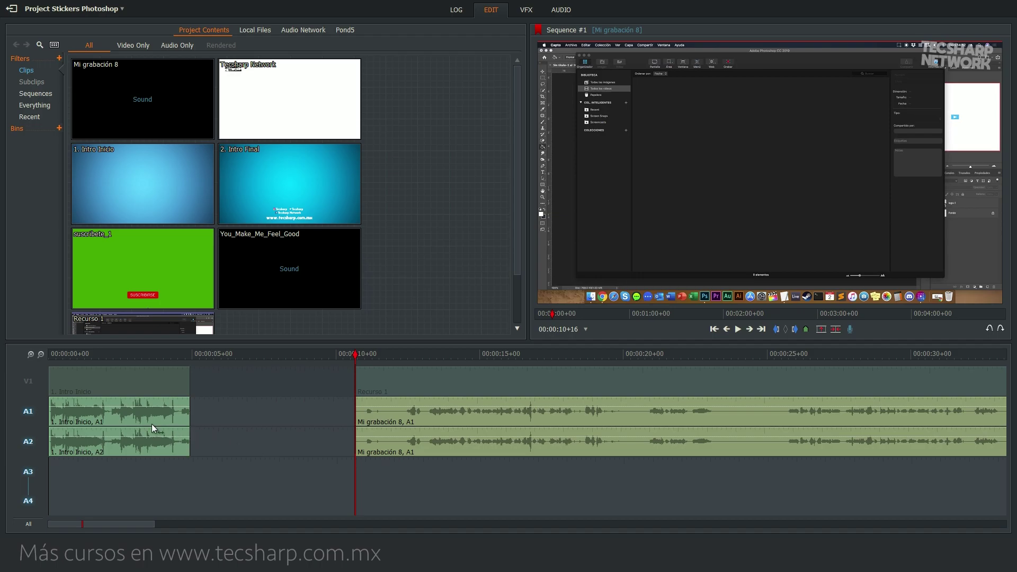
Group audio tracks A1 and A2 again.
{"action": "right_click", "coordinate": [34, 417]}
{"action": "mouse_move", "coordinate": [136, 464]}
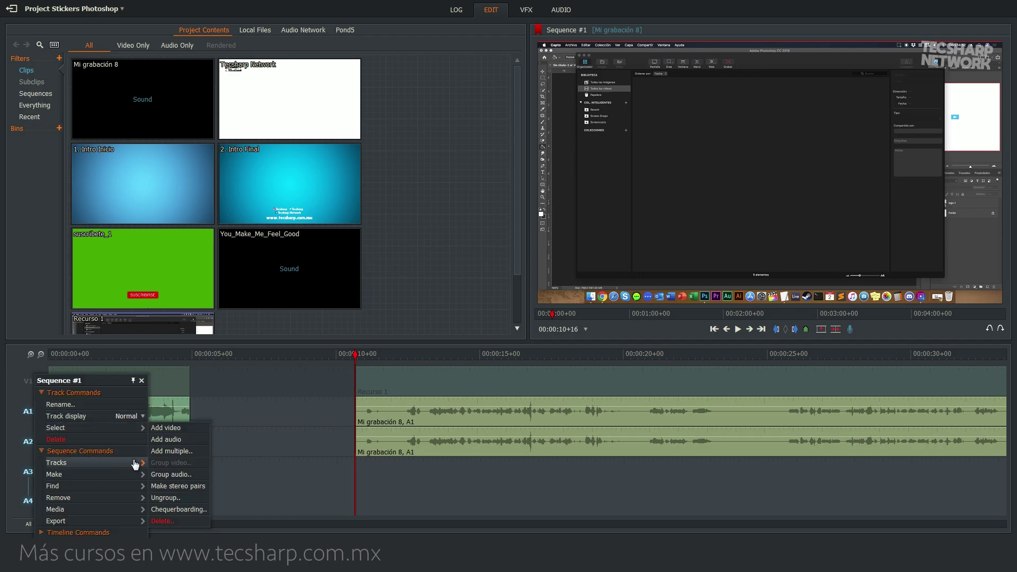
{"action": "left_click", "coordinate": [196, 474]}
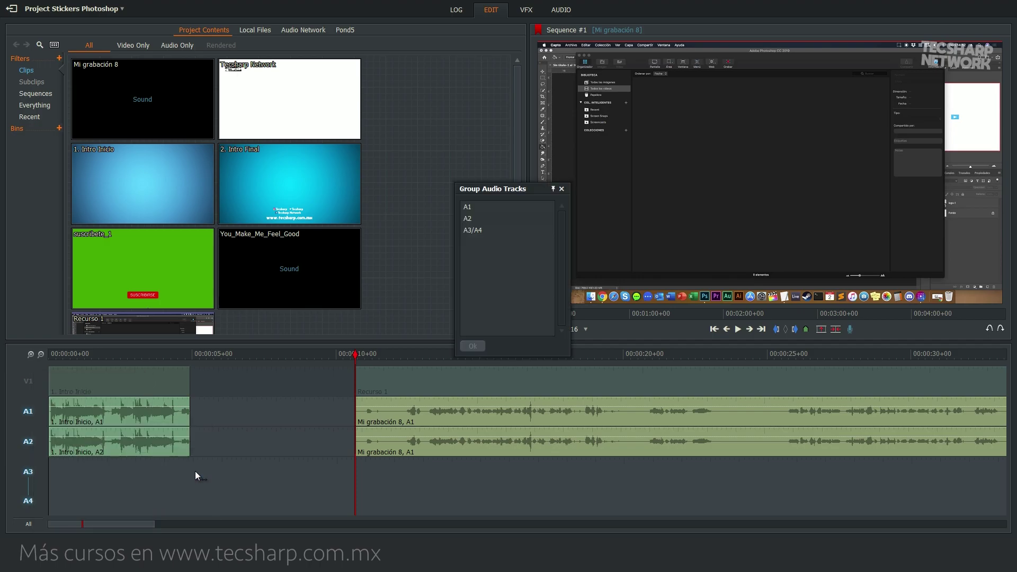
{"action": "left_click", "coordinate": [482, 219]}
{"action": "left_click", "coordinate": [482, 207], "text": "ctrl"}
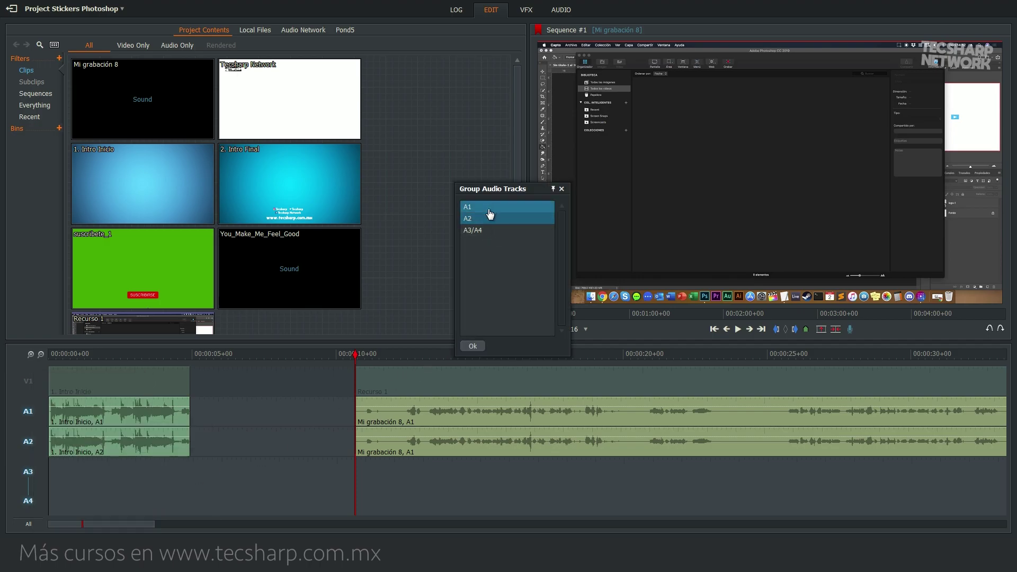
{"action": "left_click", "coordinate": [472, 347]}
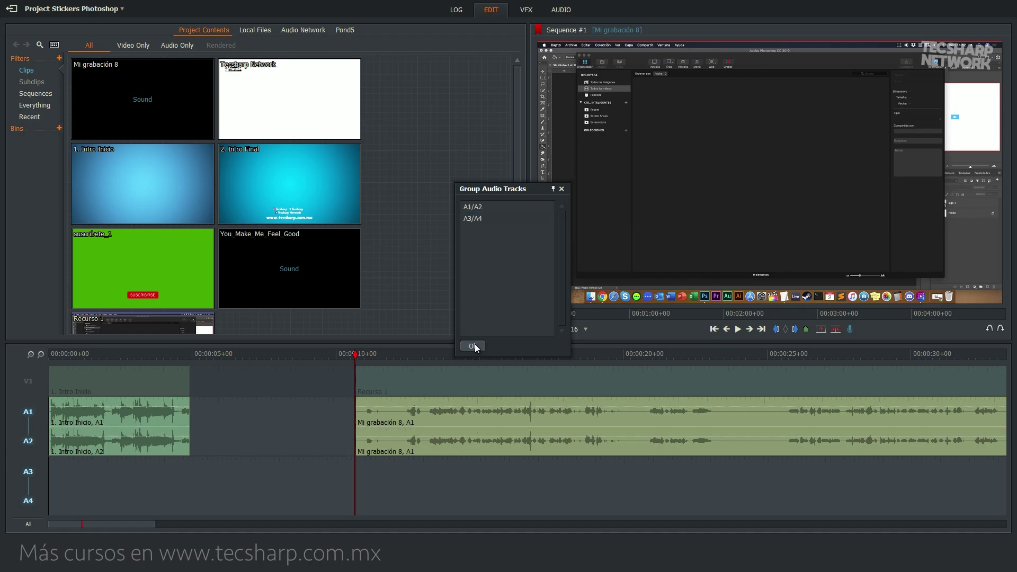
Reselect track V1 and close the gap after 1. Intro Inicio so Recurso 1 and the Mi grabación 8 audio start right behind it.
{"action": "left_click", "coordinate": [25, 388]}
{"action": "right_click", "coordinate": [320, 380]}
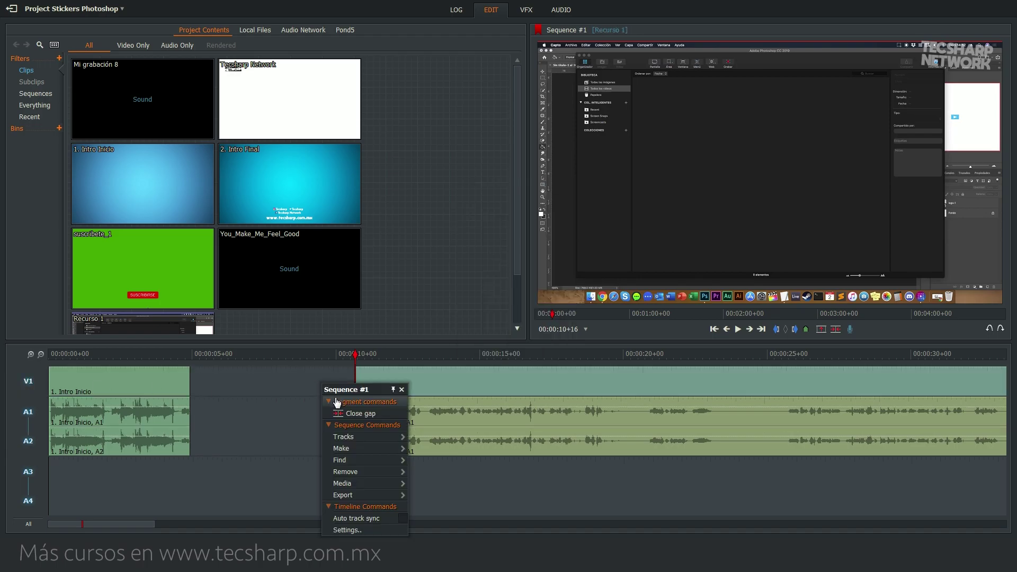
{"action": "left_click", "coordinate": [300, 378]}
{"action": "right_click", "coordinate": [300, 378]}
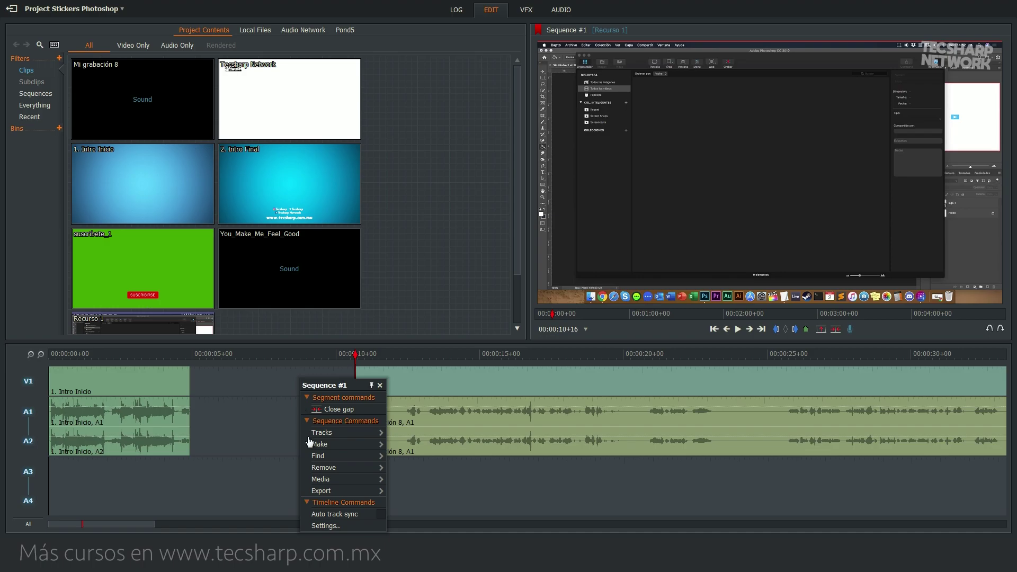
{"action": "left_click", "coordinate": [369, 514]}
{"action": "left_click_drag", "start_coordinate": [410, 406], "coordinate": [245, 418]}
{"action": "left_click_drag", "start_coordinate": [403, 376], "coordinate": [240, 391]}
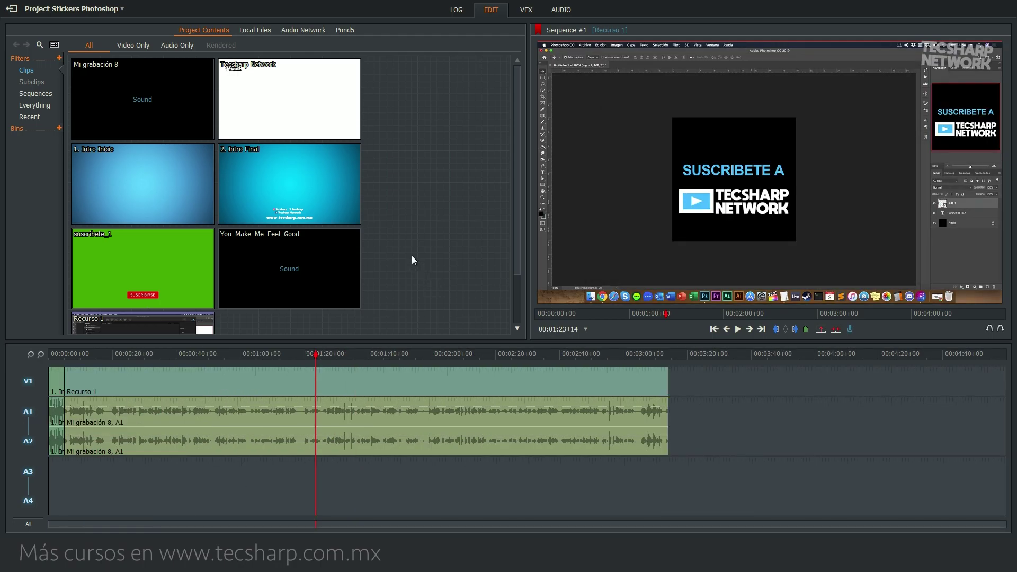
Append the 2. Intro Final clip with its audio directly after Recurso 1 and check several points of the sequence.
{"action": "left_click_drag", "start_coordinate": [261, 172], "coordinate": [672, 385]}
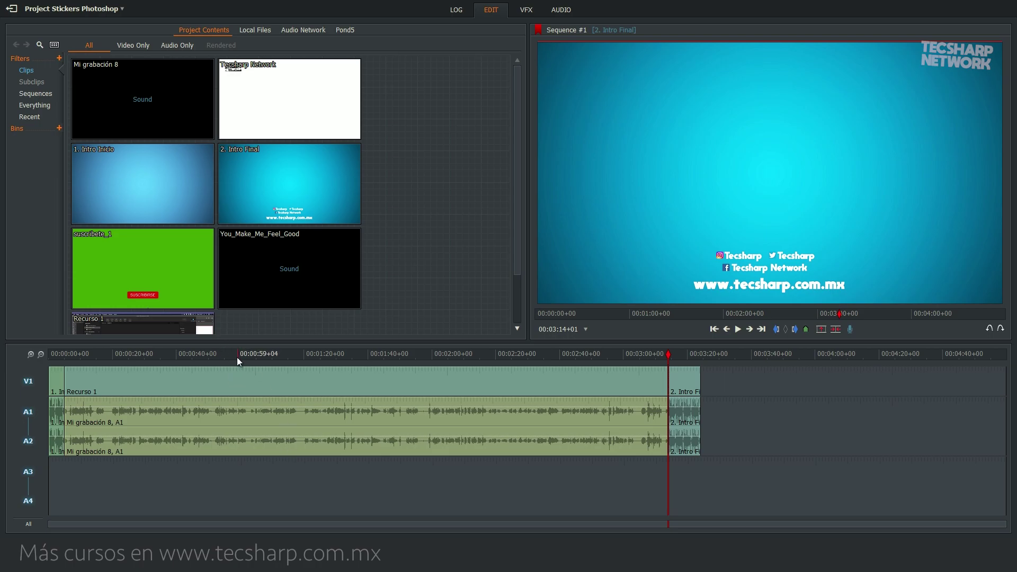
{"action": "left_click", "coordinate": [119, 355]}
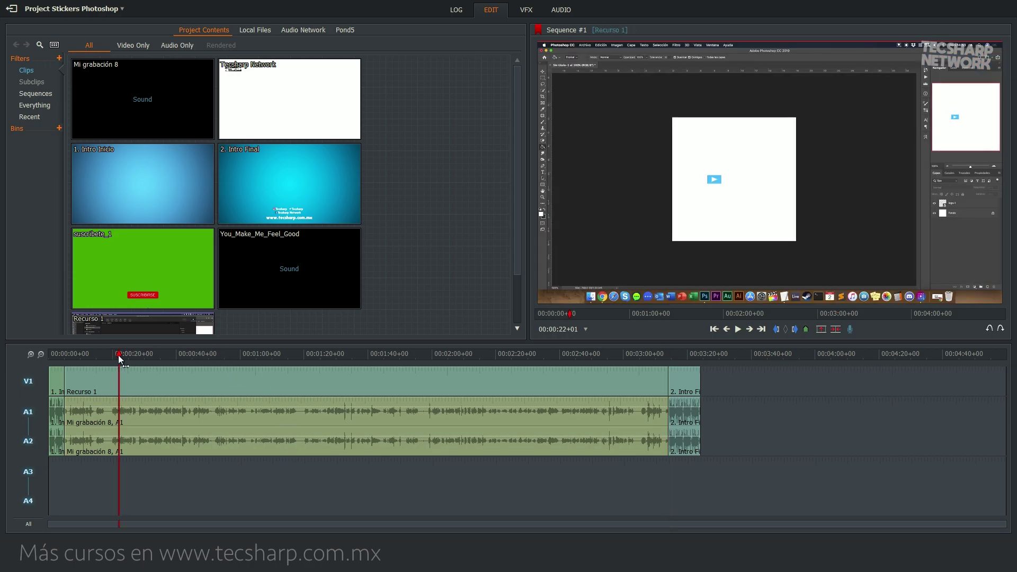
{"action": "left_click", "coordinate": [211, 354]}
{"action": "left_click", "coordinate": [258, 355]}
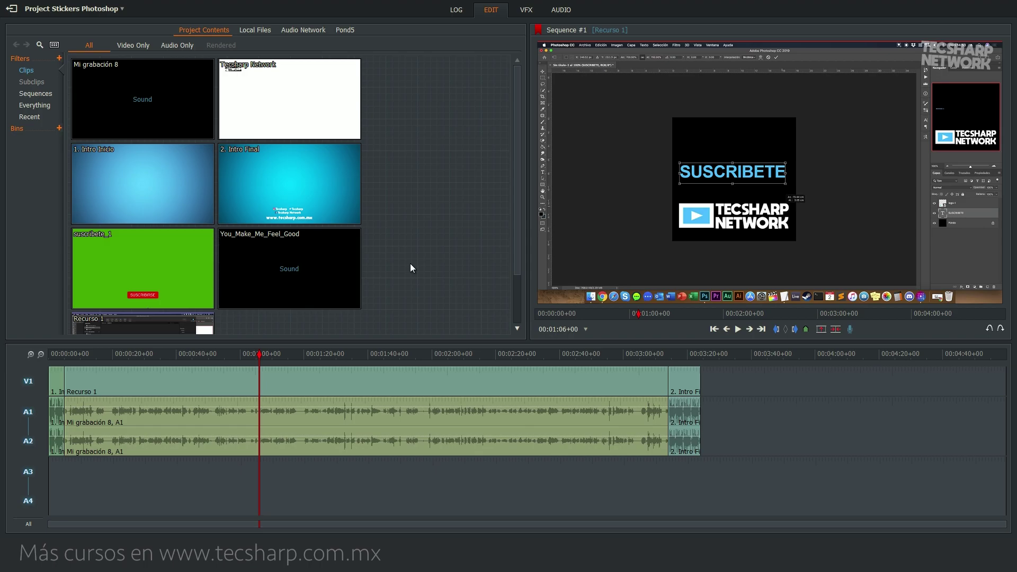
Add a new video track above the existing video track in the sequence.
{"action": "right_click", "coordinate": [37, 386]}
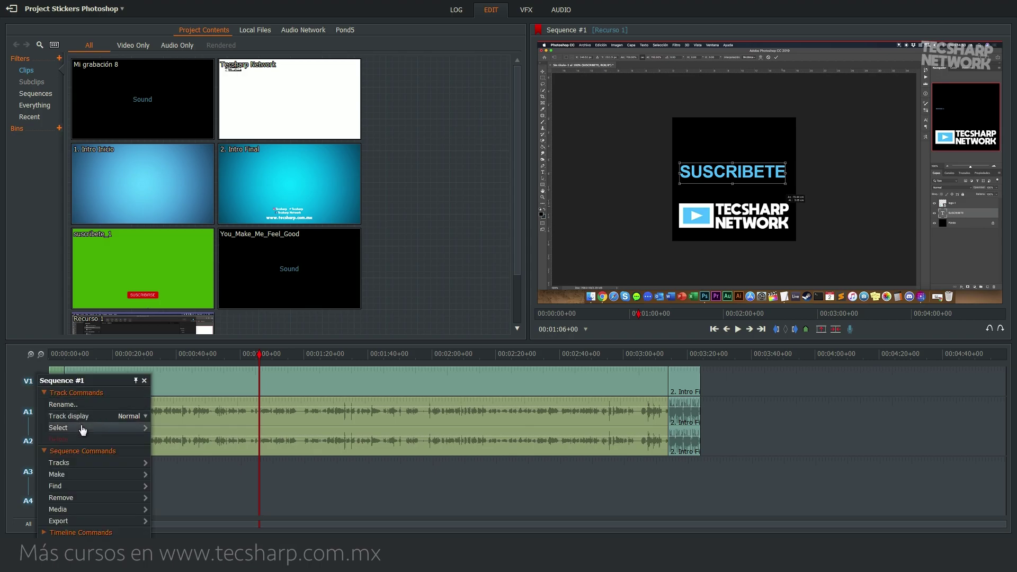
{"action": "mouse_move", "coordinate": [143, 465]}
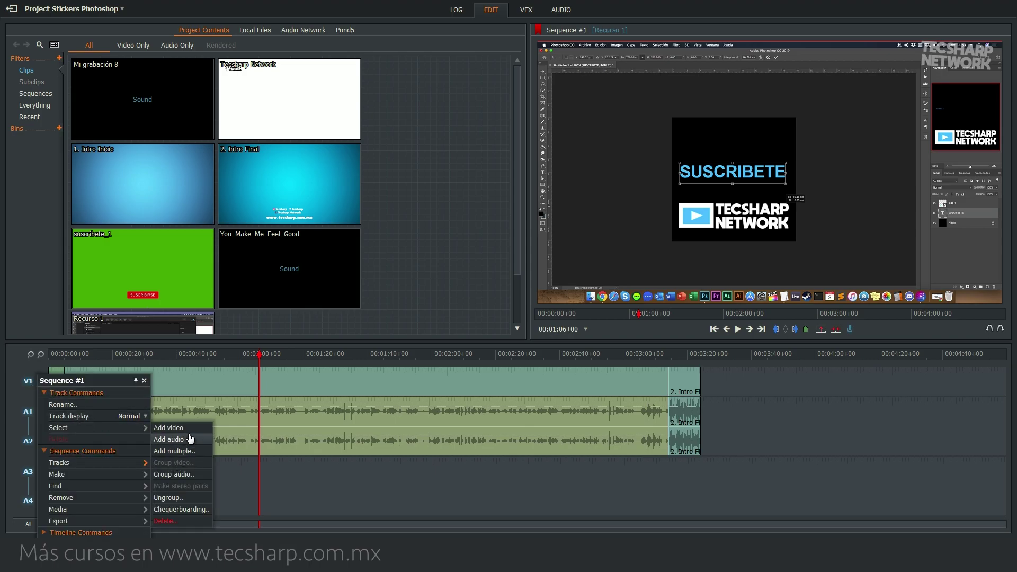
{"action": "left_click", "coordinate": [170, 428]}
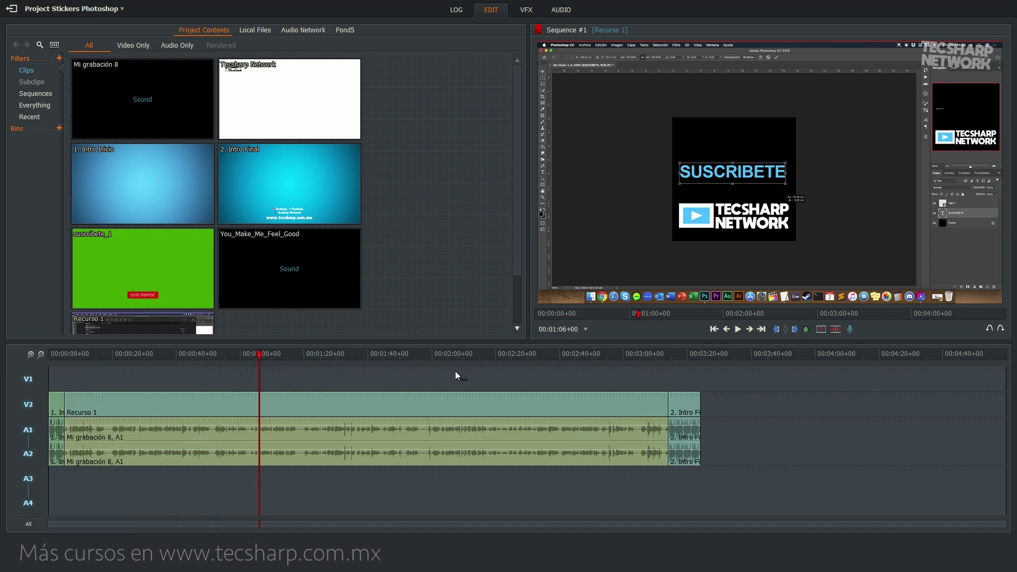
{"action": "key", "text": "End"}
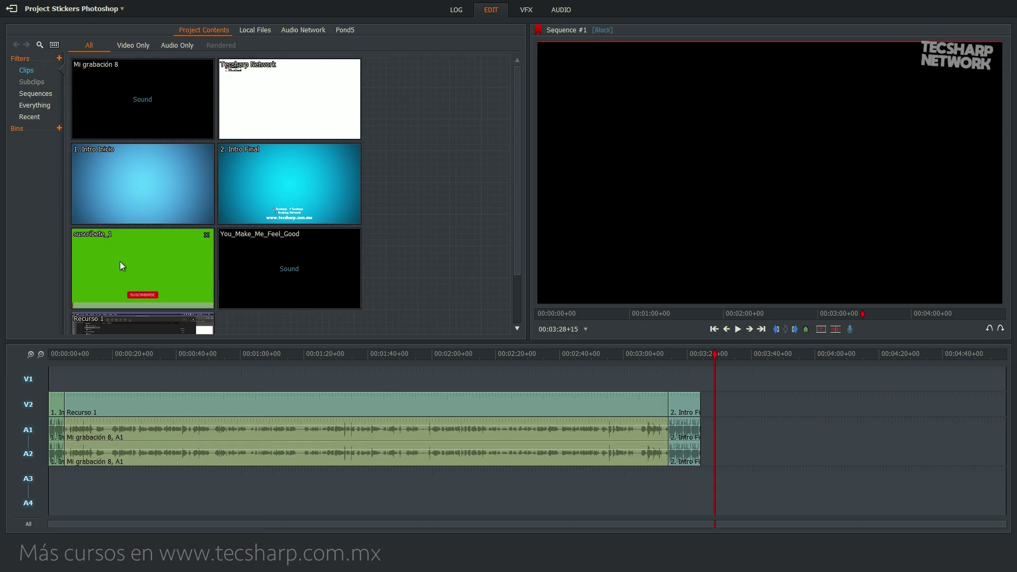
{"action": "left_click_drag", "start_coordinate": [114, 285], "coordinate": [136, 386]}
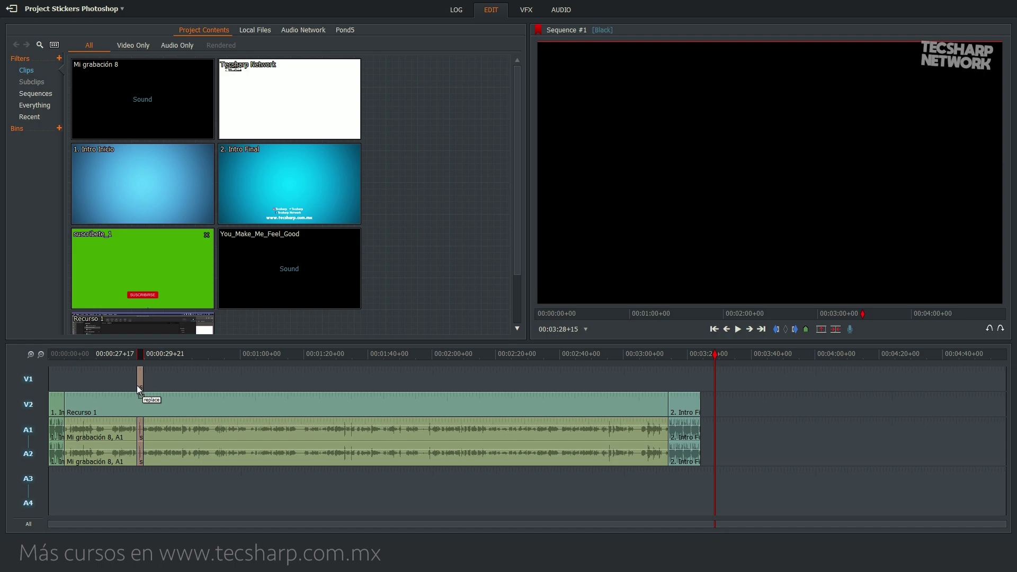
{"action": "left_click_drag", "start_coordinate": [137, 385], "coordinate": [142, 279]}
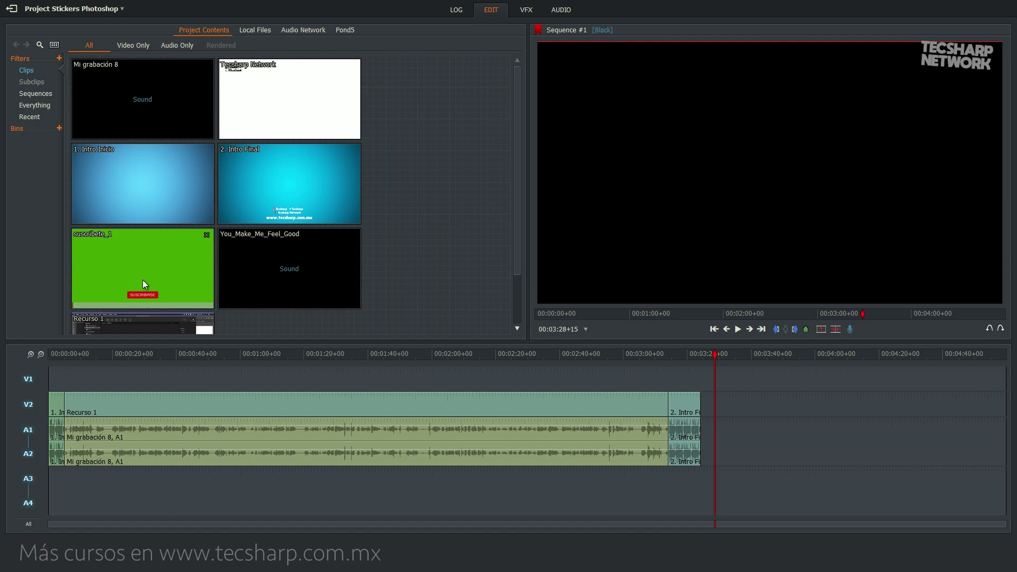
{"action": "mouse_move", "coordinate": [142, 279]}
{"action": "left_mouse_down"}
{"action": "mouse_move", "coordinate": [120, 316]}
{"action": "mouse_move", "coordinate": [109, 367]}
{"action": "mouse_move", "coordinate": [104, 484]}
{"action": "mouse_move", "coordinate": [69, 490]}
{"action": "mouse_move", "coordinate": [129, 269]}
{"action": "left_mouse_up"}
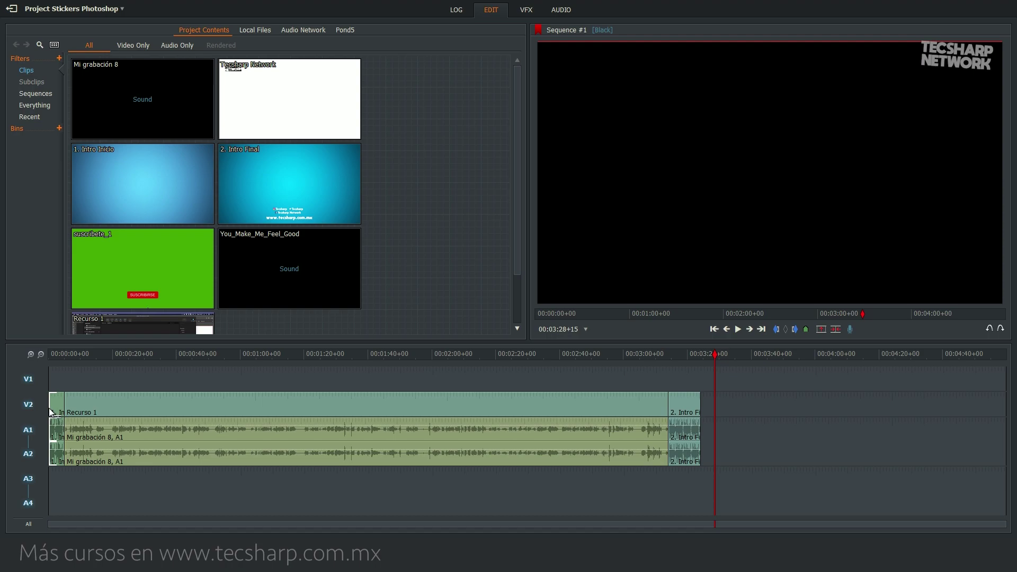
Add two new audio tracks to the sequence above the Mi grabación 8 audio.
{"action": "right_click", "coordinate": [42, 407]}
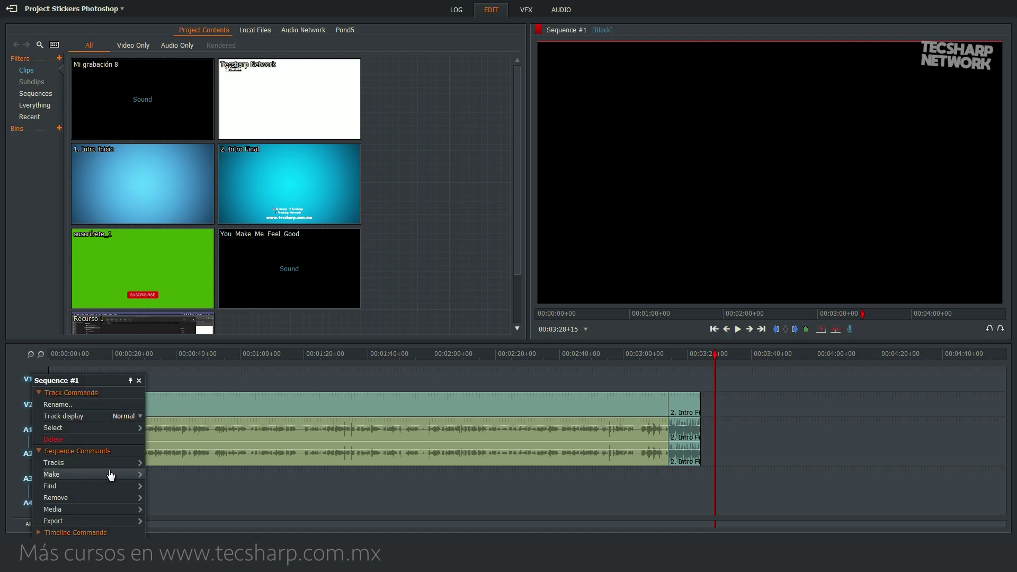
{"action": "mouse_move", "coordinate": [117, 467]}
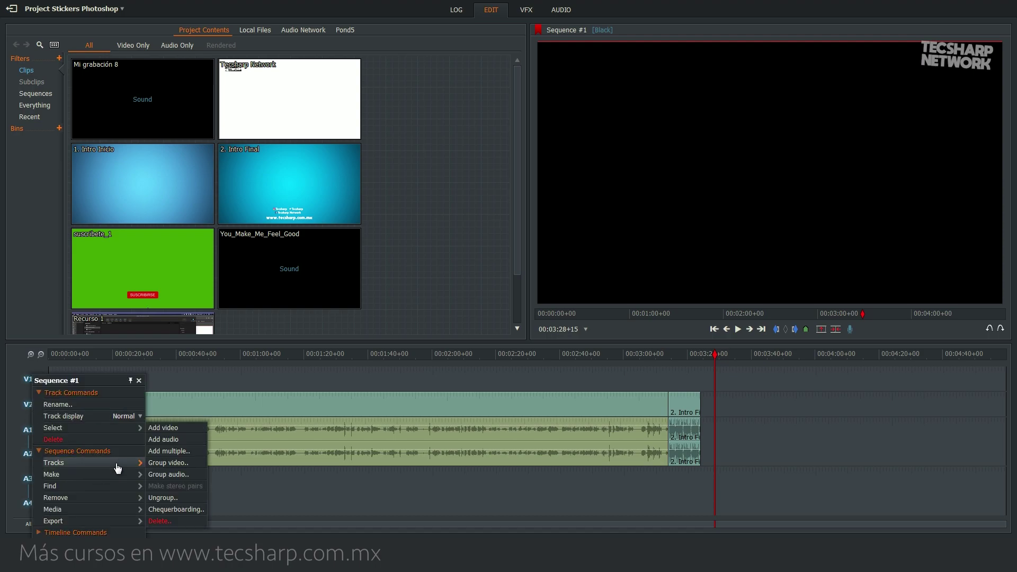
{"action": "left_click", "coordinate": [168, 439]}
{"action": "right_click", "coordinate": [35, 427]}
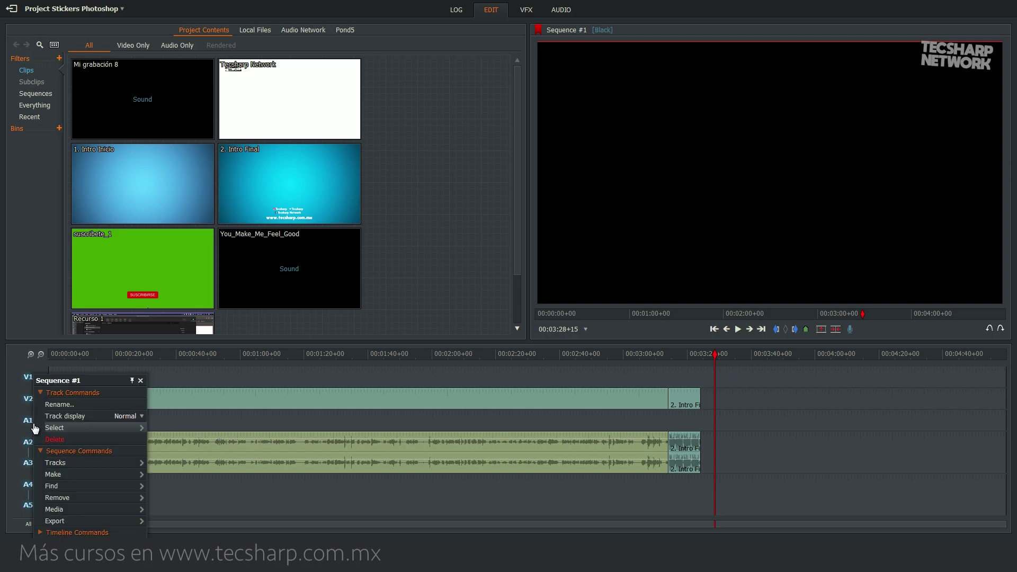
{"action": "mouse_move", "coordinate": [105, 467]}
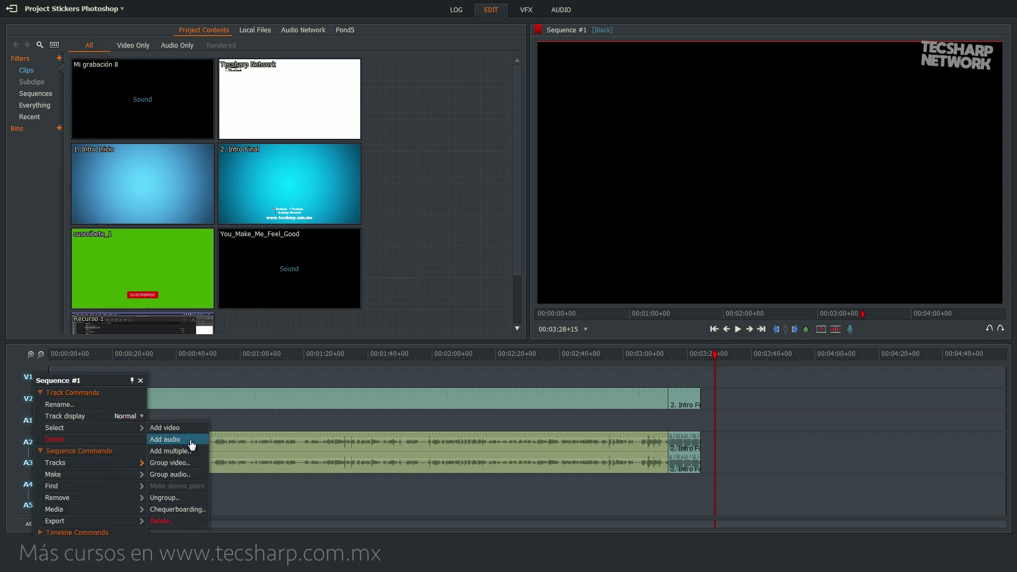
{"action": "left_click", "coordinate": [190, 441]}
Group the new empty audio tracks A1 and A2.
{"action": "right_click", "coordinate": [32, 421]}
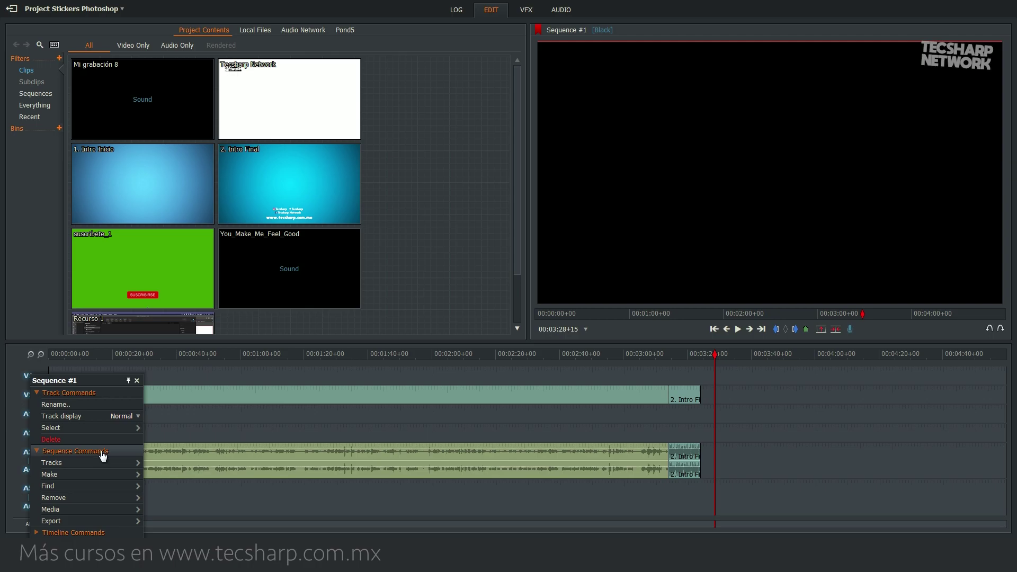
{"action": "mouse_move", "coordinate": [109, 464]}
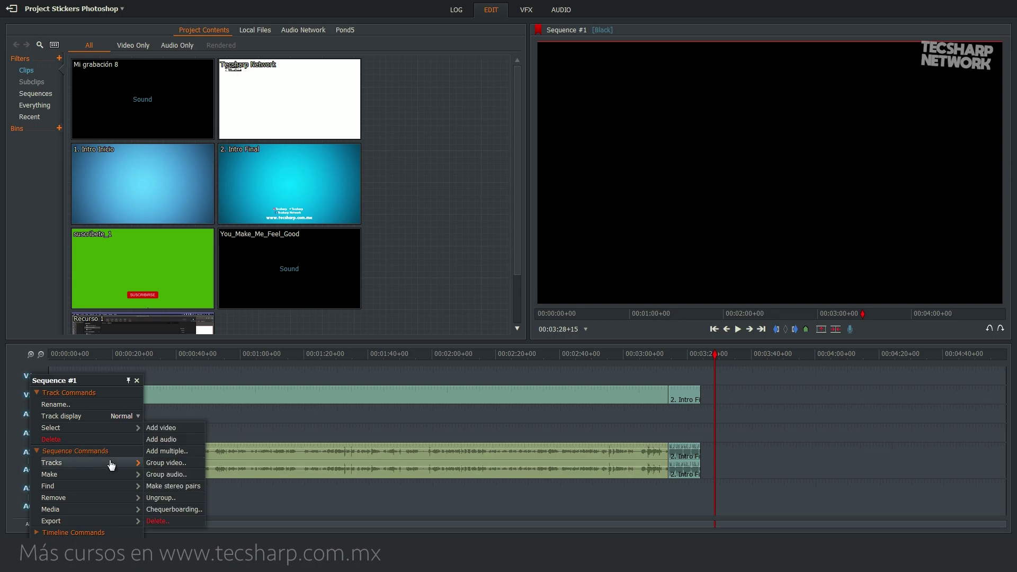
{"action": "left_click", "coordinate": [192, 475]}
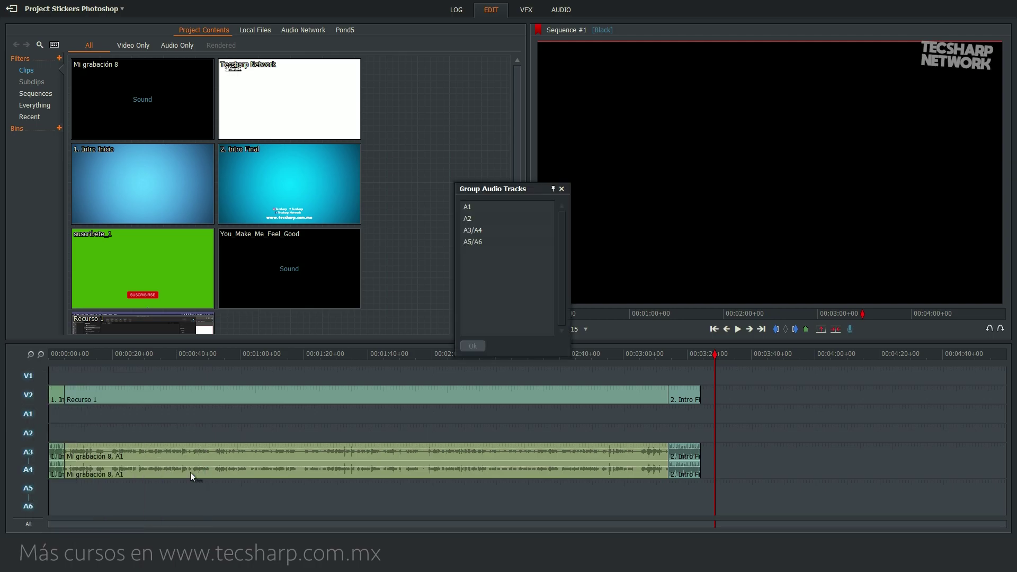
{"action": "left_click", "coordinate": [488, 218]}
{"action": "left_click", "coordinate": [480, 207], "text": "ctrl"}
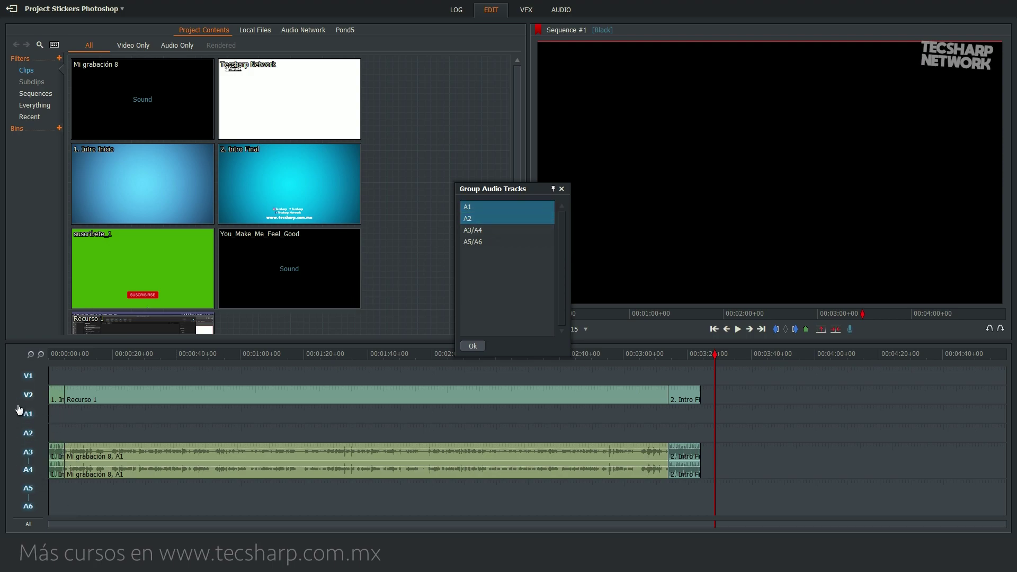
{"action": "left_click", "coordinate": [479, 348]}
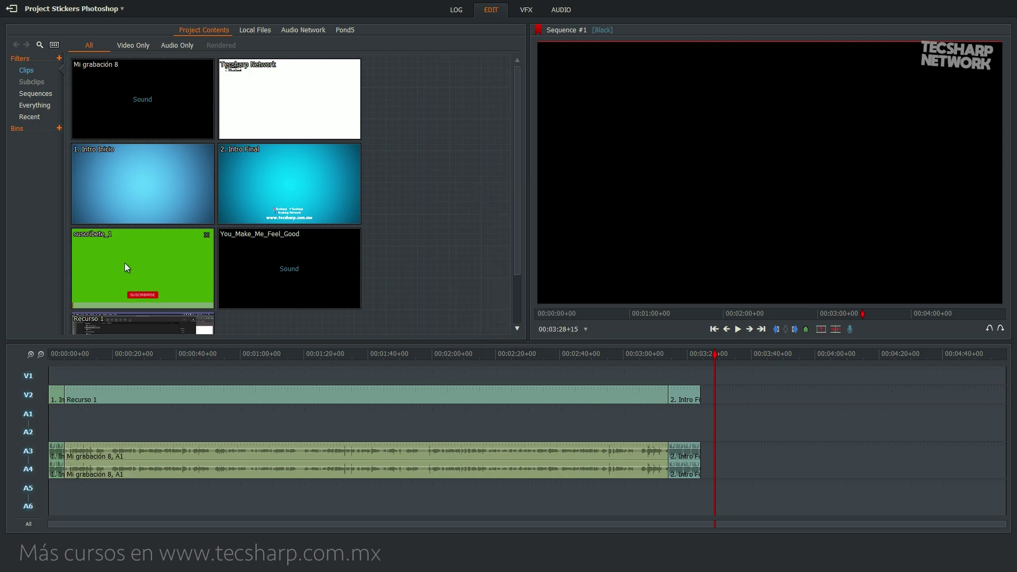
Place the suscribete_1 clip on V1, A1 and A2 at about 00:00:09+03, over Recurso 1, and play it back.
{"action": "left_click_drag", "start_coordinate": [126, 266], "coordinate": [77, 377]}
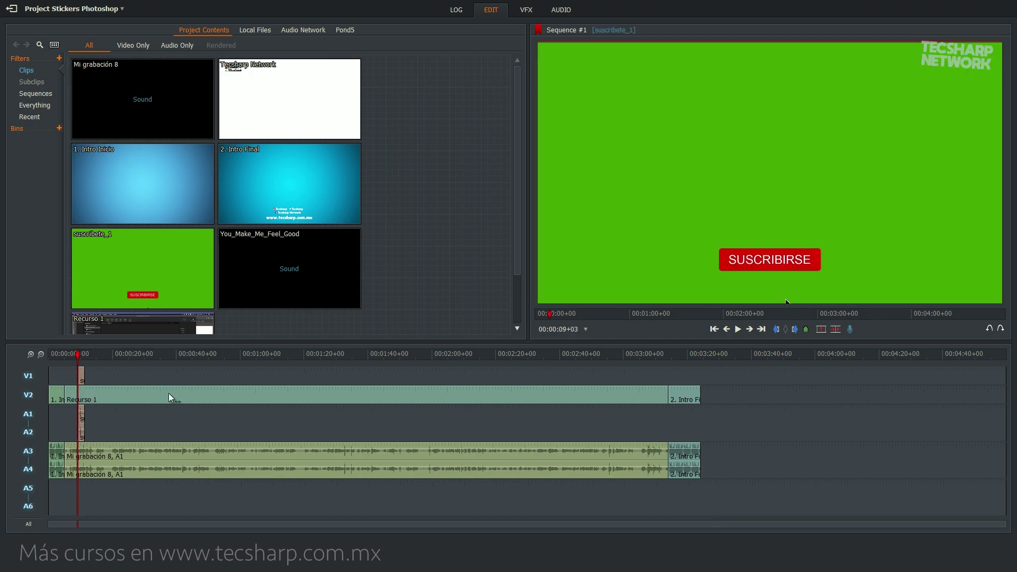
{"action": "left_click", "coordinate": [74, 353]}
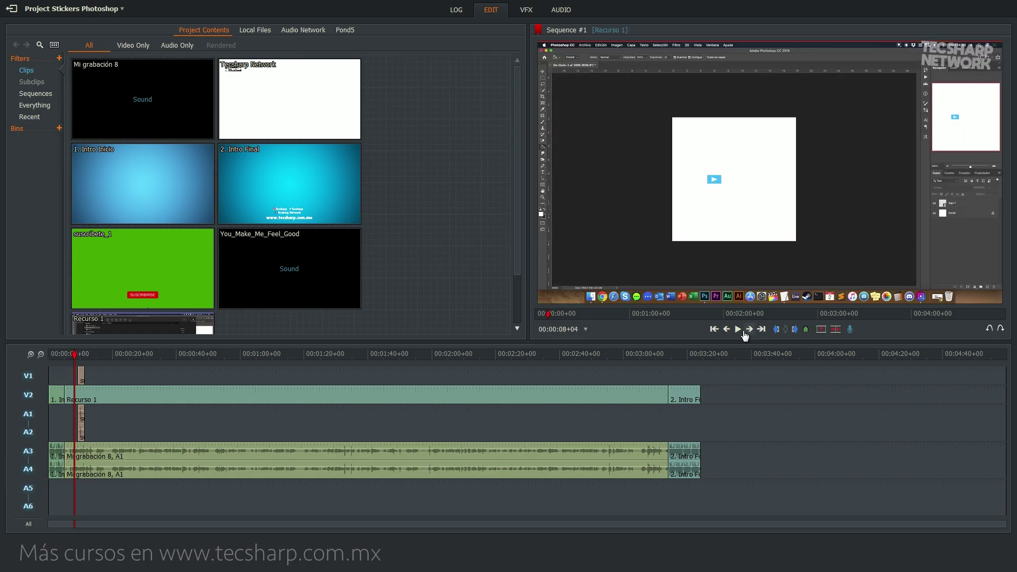
{"action": "left_click", "coordinate": [737, 329]}
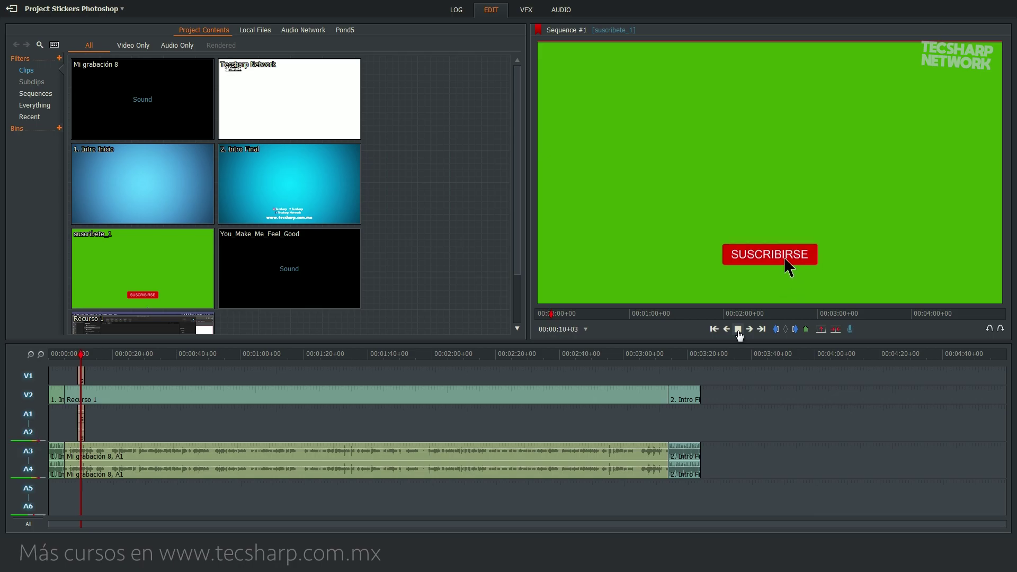
{"action": "left_click", "coordinate": [738, 329]}
Apply the Chromakey effect from the Key category to the suscribete_1 clip on V1.
{"action": "scroll", "coordinate": [340, 361], "scroll_direction": "up", "scroll_amount": 5}
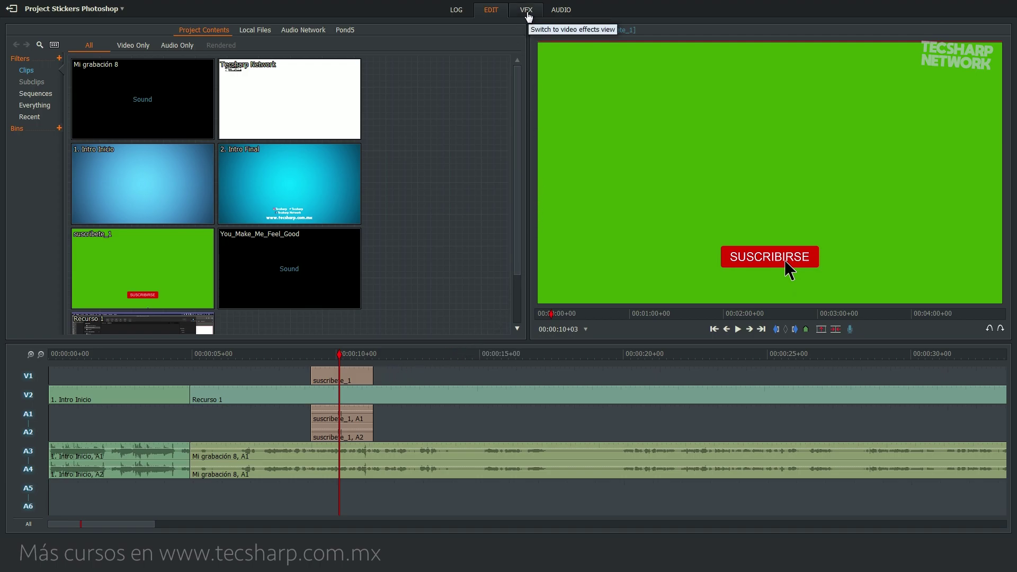
{"action": "left_click", "coordinate": [527, 11]}
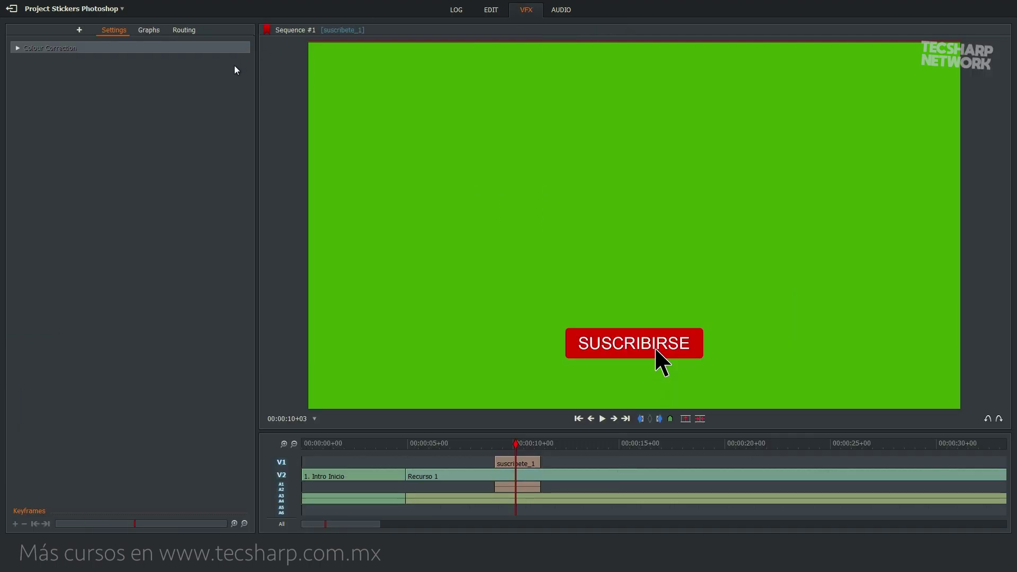
{"action": "left_click", "coordinate": [80, 30]}
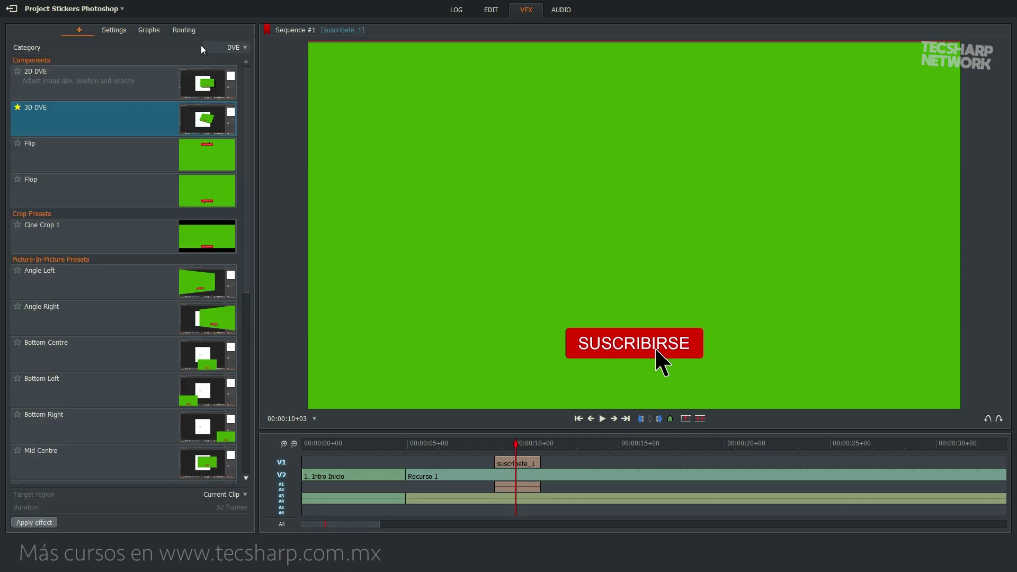
{"action": "left_click", "coordinate": [244, 51]}
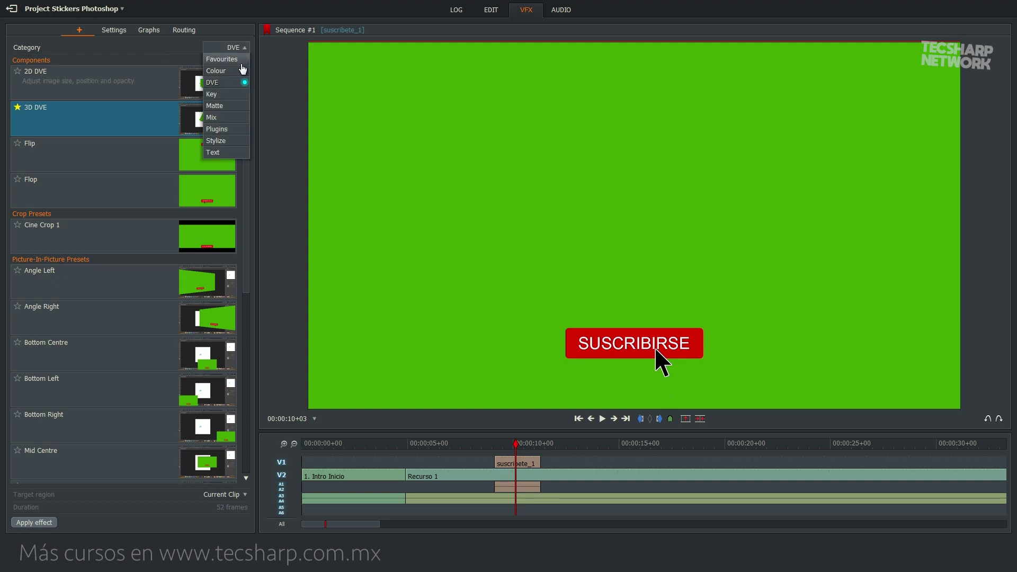
{"action": "left_click", "coordinate": [233, 96]}
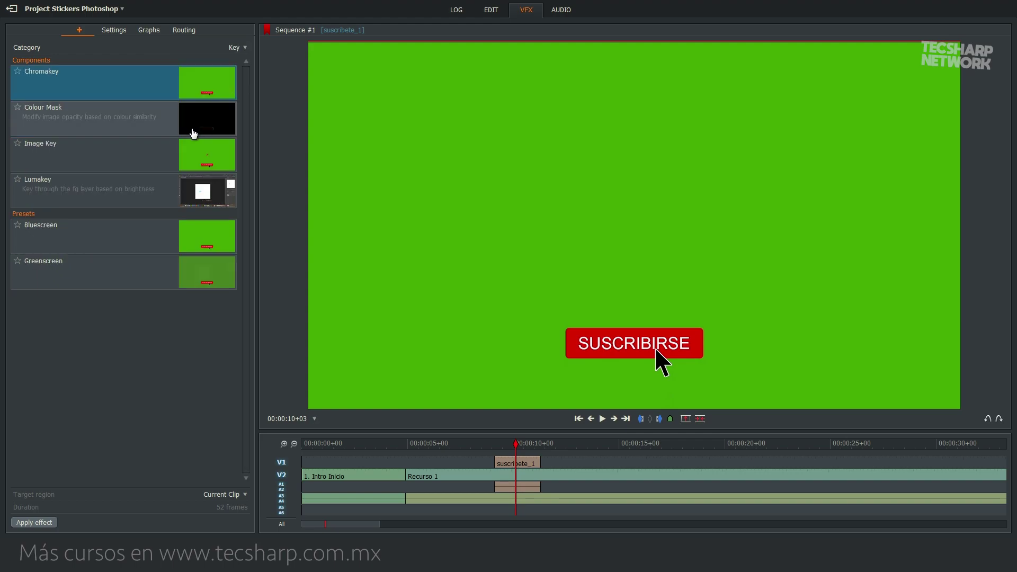
{"action": "left_click_drag", "start_coordinate": [42, 87], "coordinate": [533, 463]}
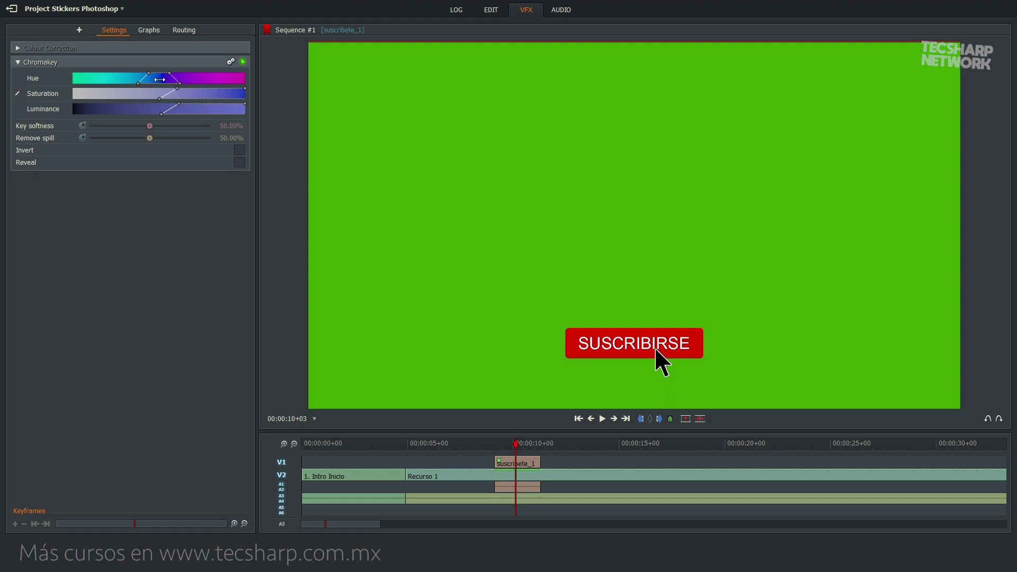
Shift the Chromakey hue range to green and tighten the hue, saturation and luminance falloff to key out the background.
{"action": "left_click_drag", "start_coordinate": [160, 81], "coordinate": [25, 81]}
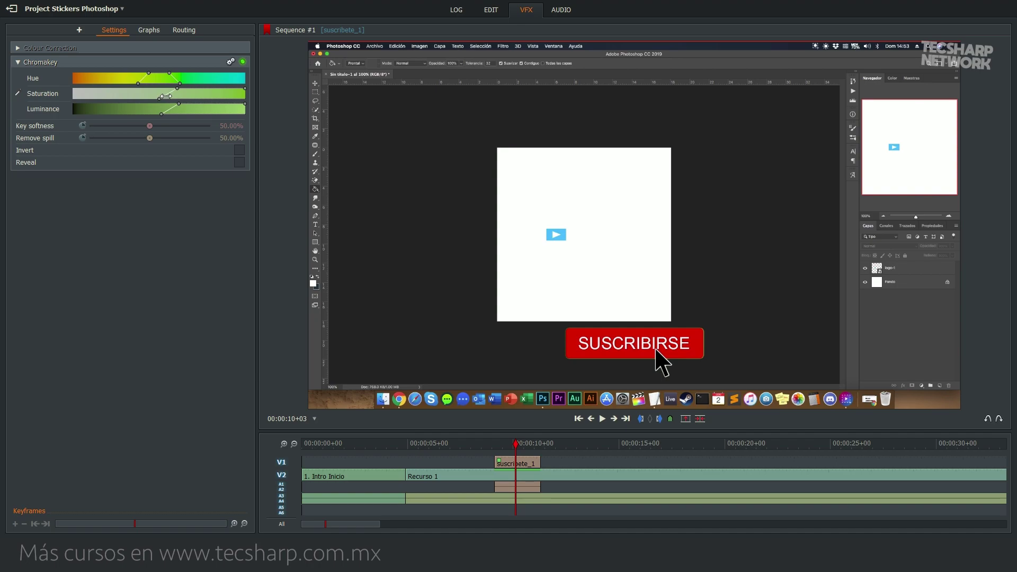
{"action": "left_click_drag", "start_coordinate": [158, 99], "coordinate": [178, 114]}
{"action": "left_click_drag", "start_coordinate": [180, 83], "coordinate": [151, 100]}
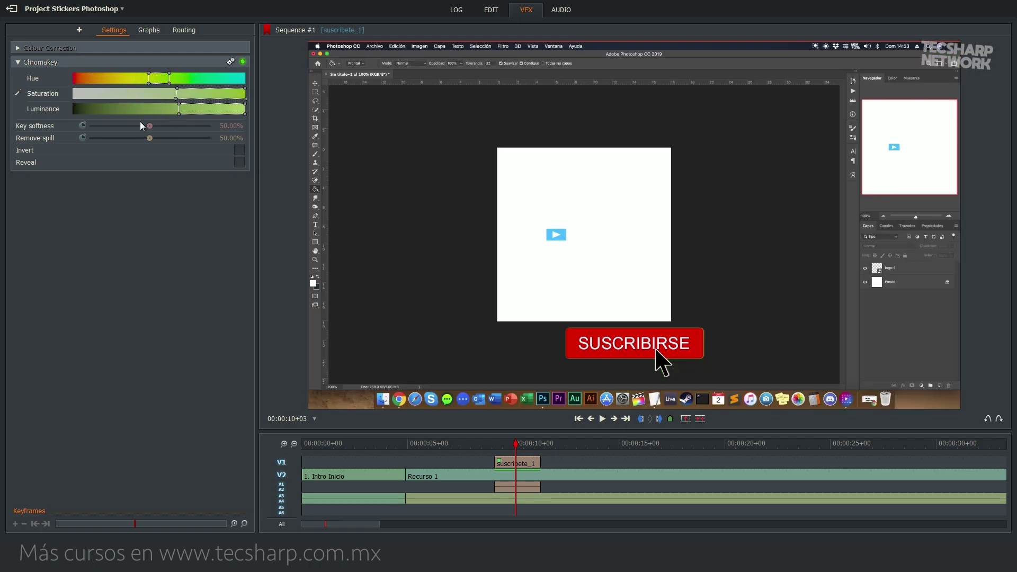
Set Key softness to 53.13% and Remove spill to 58.48%, widen the Chromakey ranges, and play the result.
{"action": "left_click_drag", "start_coordinate": [176, 138], "coordinate": [160, 137]}
{"action": "left_click_drag", "start_coordinate": [170, 81], "coordinate": [192, 77]}
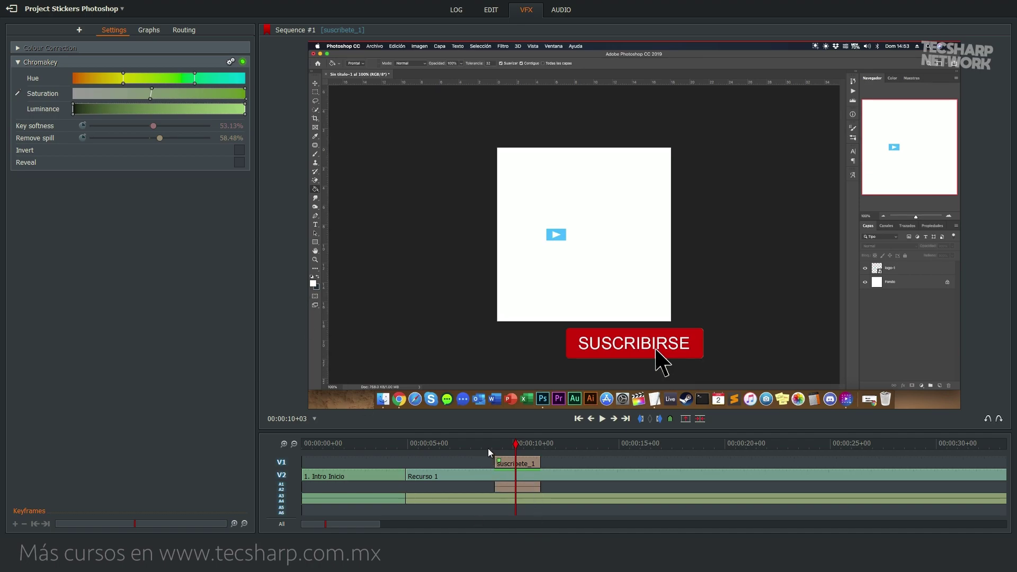
{"action": "left_click", "coordinate": [602, 418]}
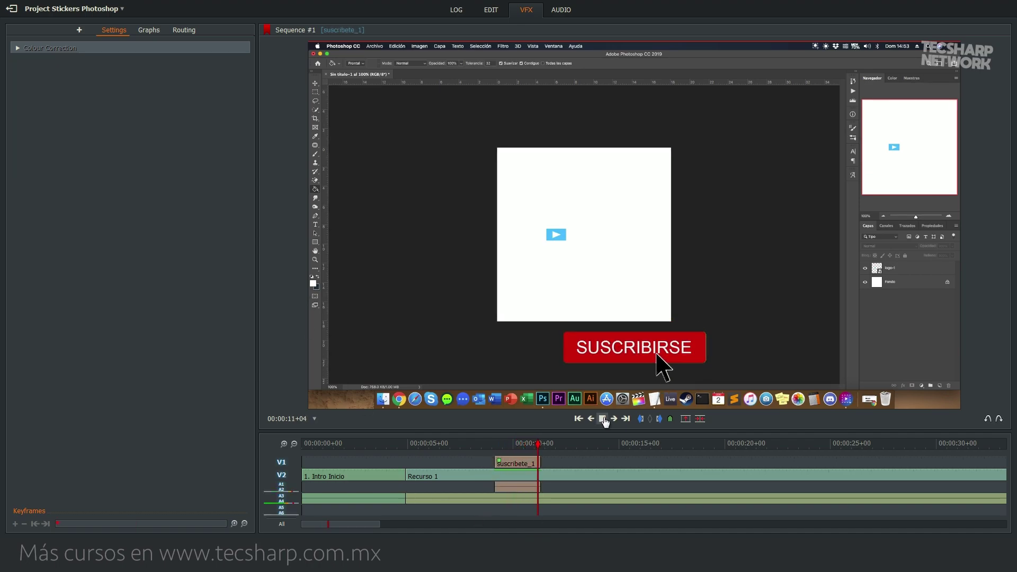
Stop the playback and add a new video track above the suscribete_1 track in the sequence.
{"action": "left_click", "coordinate": [603, 418]}
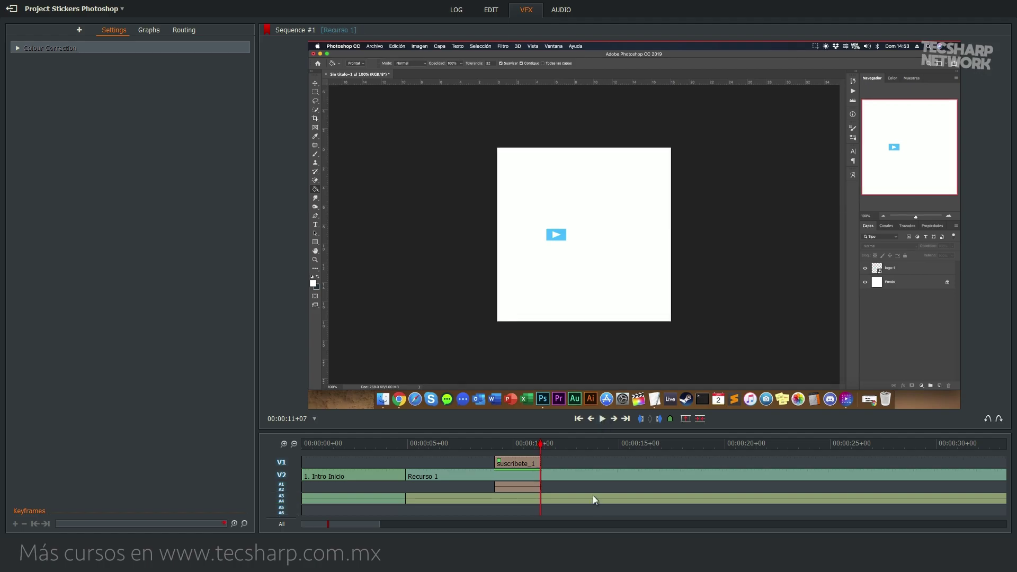
{"action": "left_click", "coordinate": [491, 10]}
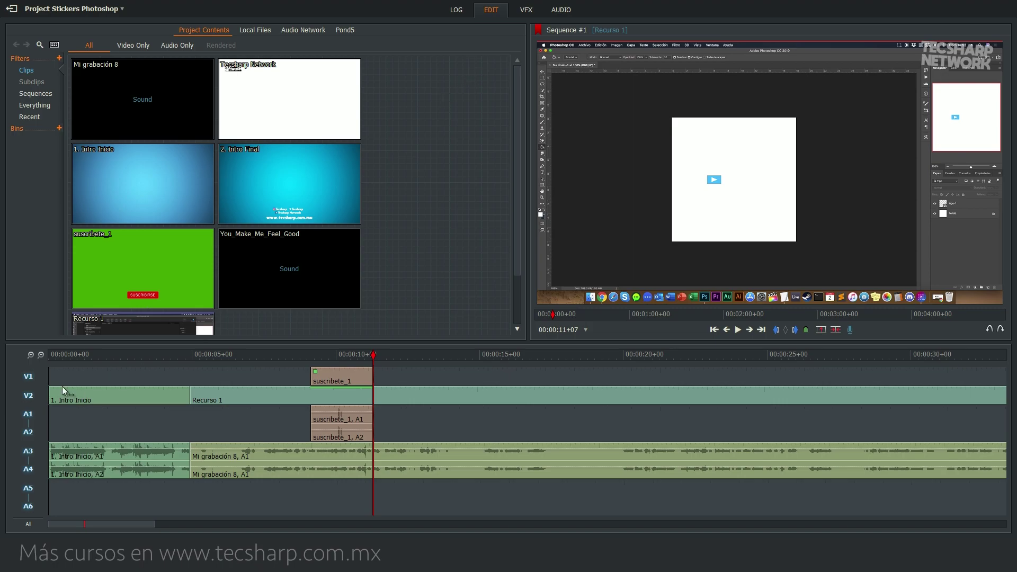
{"action": "right_click", "coordinate": [31, 377]}
{"action": "left_click", "coordinate": [112, 464]}
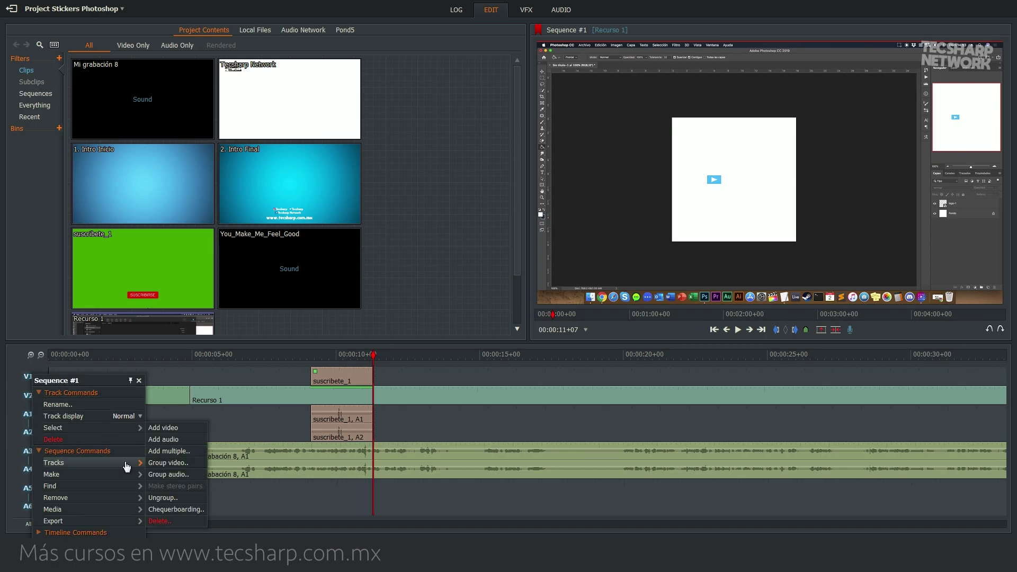
{"action": "left_click", "coordinate": [189, 429]}
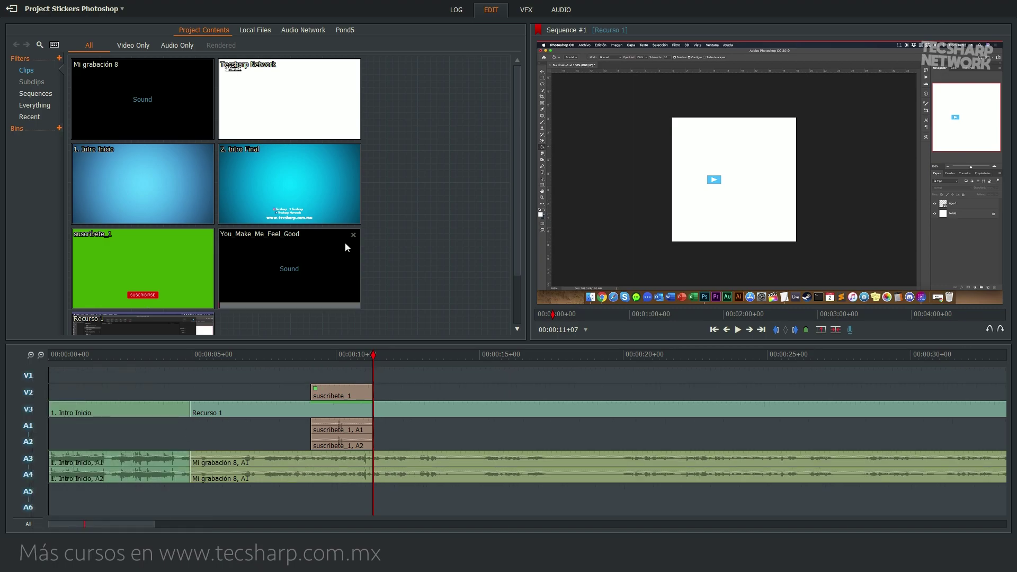
Place the Tecsharp Network logo on V1 at the start of Recurso 1 and extend it to the end of Recurso 1.
{"action": "left_click_drag", "start_coordinate": [284, 97], "coordinate": [193, 379]}
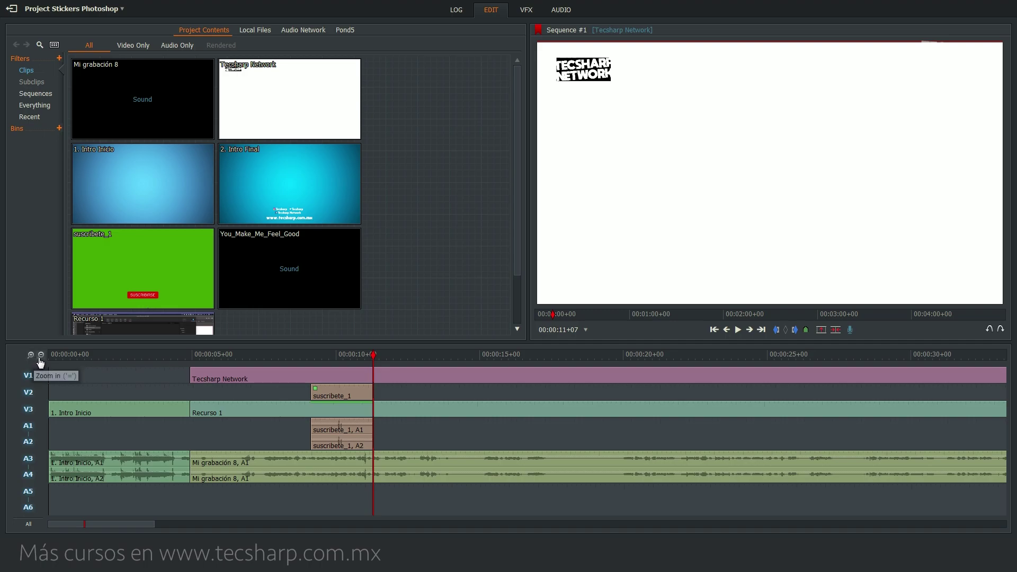
{"action": "scroll", "coordinate": [406, 442], "scroll_direction": "down", "scroll_amount": 5}
{"action": "left_click", "coordinate": [249, 369]}
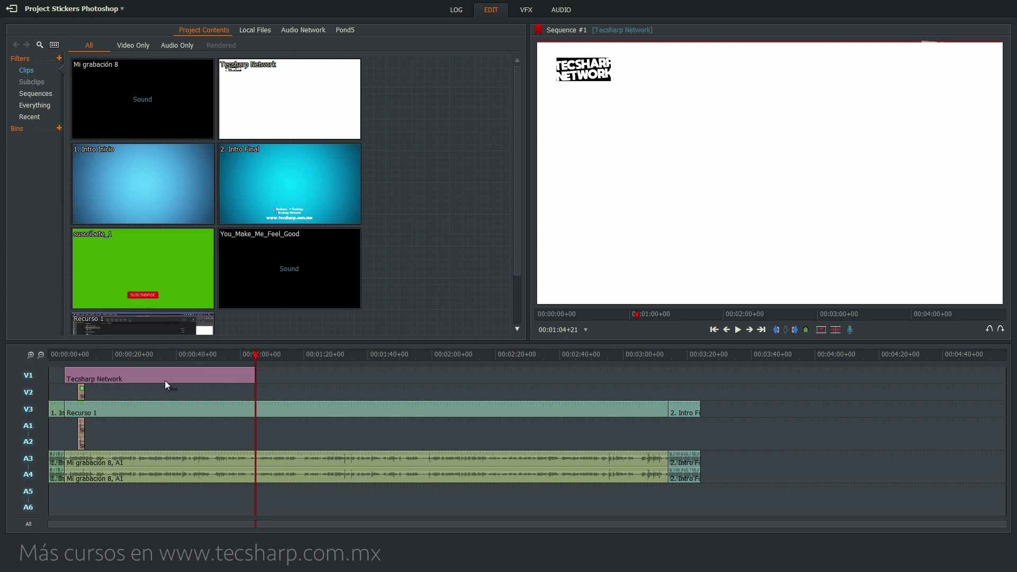
{"action": "left_click", "coordinate": [254, 376]}
{"action": "left_click_drag", "start_coordinate": [249, 376], "coordinate": [336, 380]}
{"action": "left_click", "coordinate": [335, 380]}
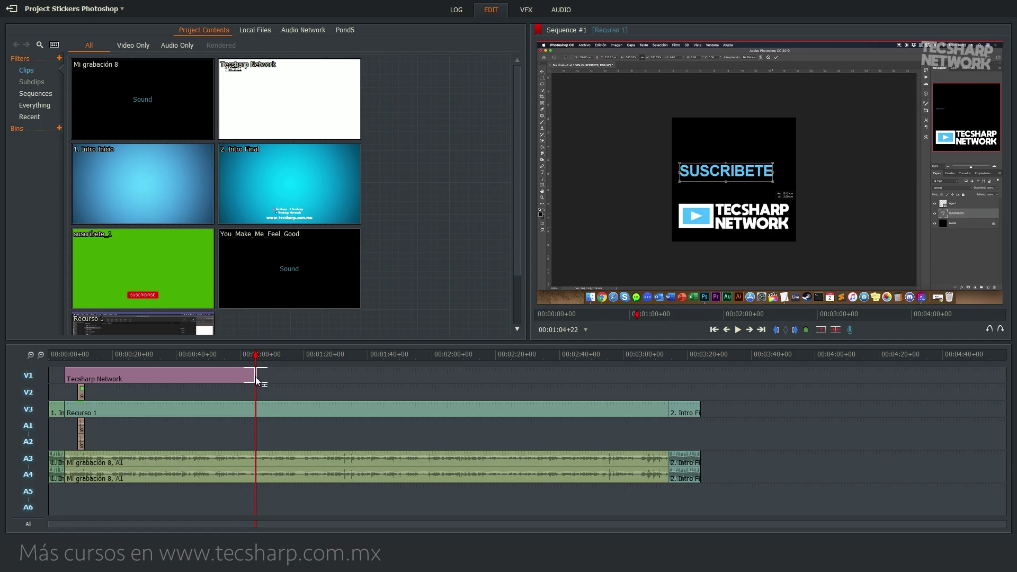
{"action": "left_click_drag", "start_coordinate": [255, 377], "coordinate": [667, 392]}
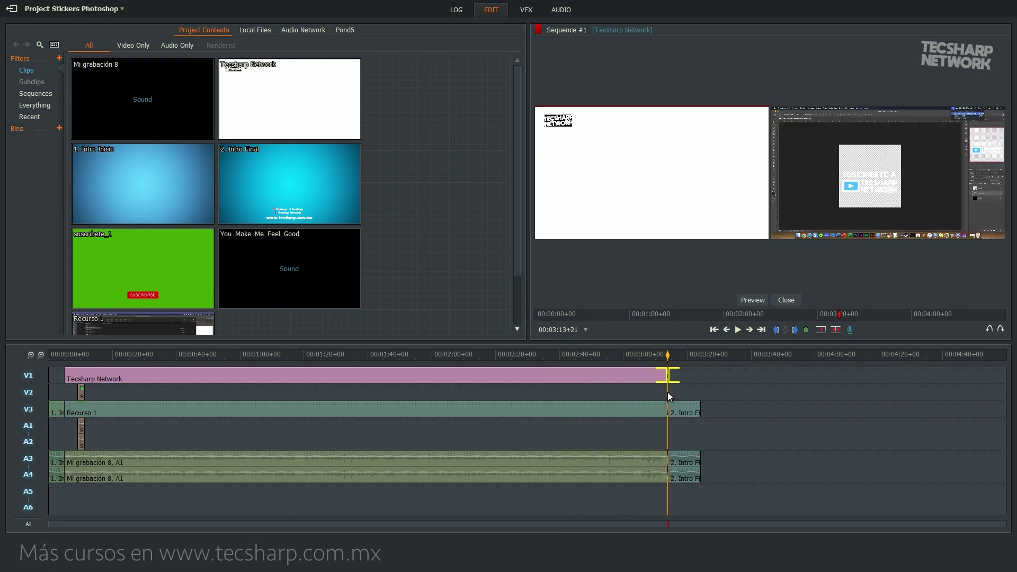
Apply the 3D DVE effect from the DVE category to the Tecsharp Network clip and set its Position Y to 0.40.
{"action": "left_click", "coordinate": [170, 356]}
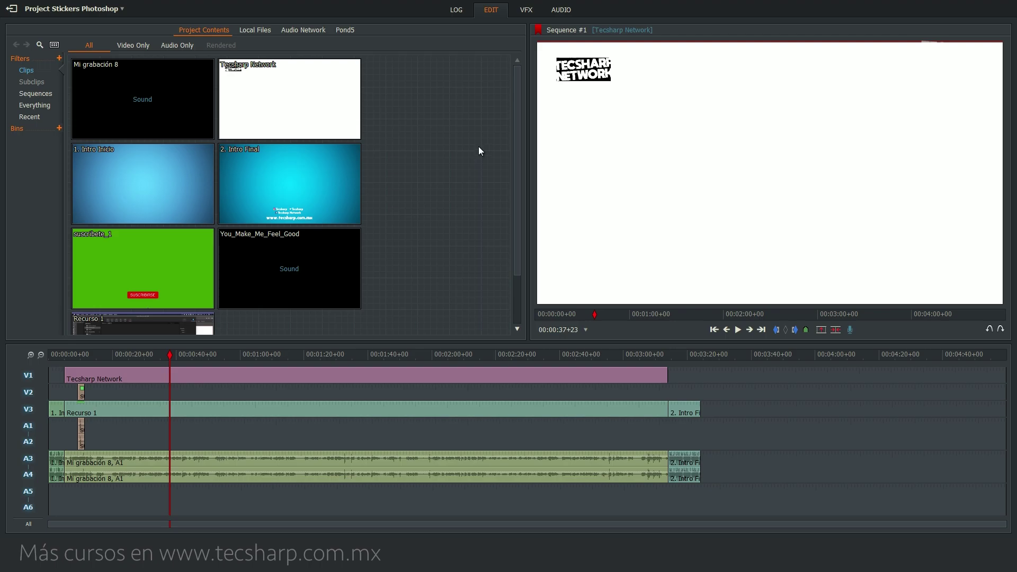
{"action": "left_click", "coordinate": [526, 11]}
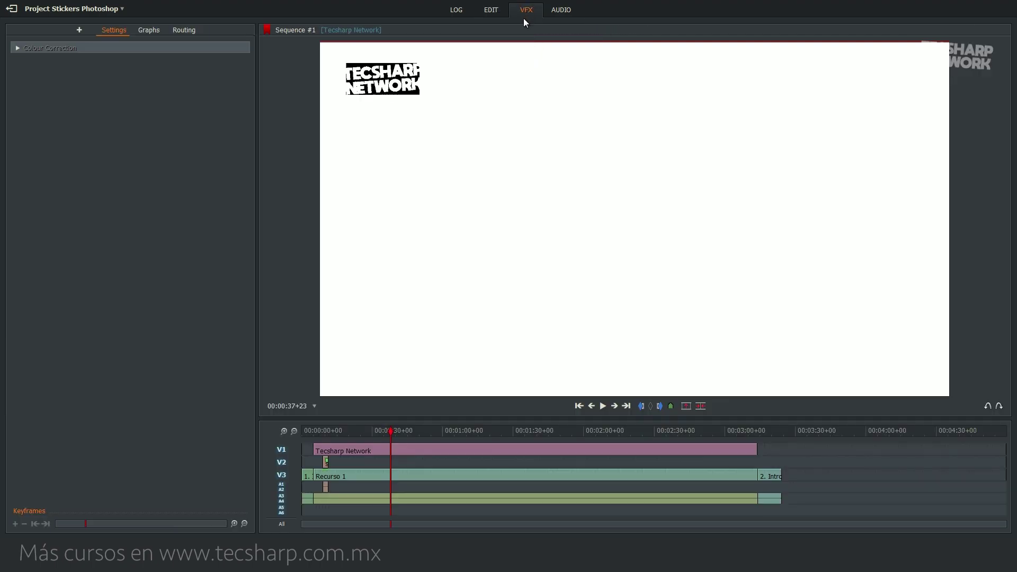
{"action": "left_click", "coordinate": [79, 31]}
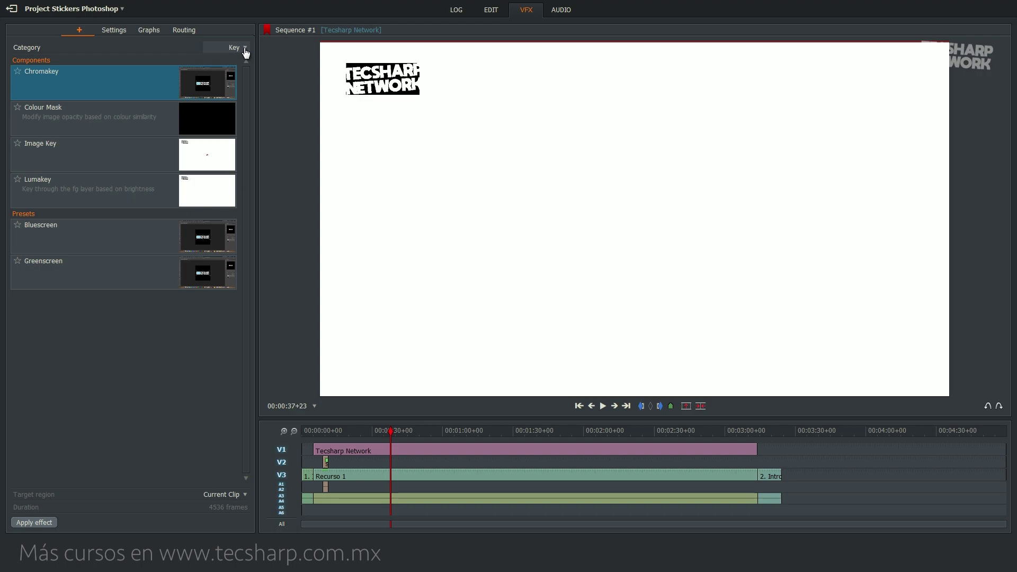
{"action": "left_click", "coordinate": [246, 51]}
{"action": "left_click", "coordinate": [233, 88]}
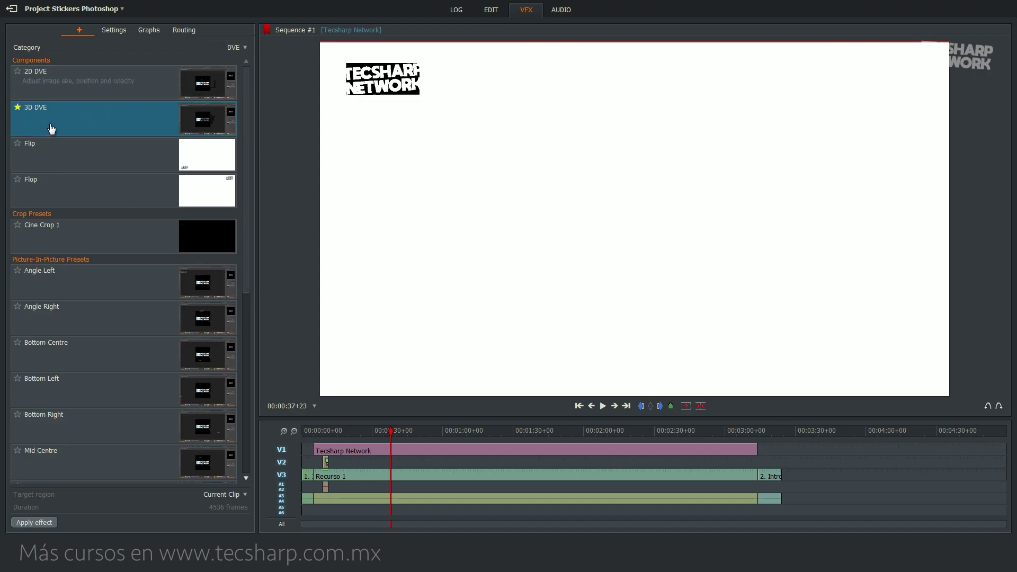
{"action": "left_click_drag", "start_coordinate": [56, 125], "coordinate": [81, 121]}
{"action": "left_click_drag", "start_coordinate": [265, 211], "coordinate": [373, 447]}
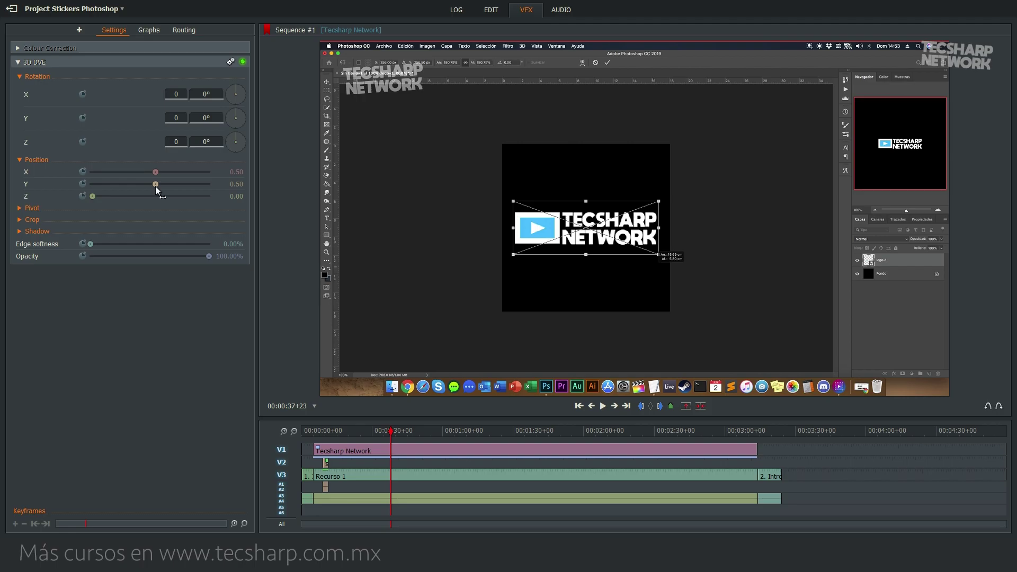
{"action": "left_click_drag", "start_coordinate": [154, 186], "coordinate": [154, 187]}
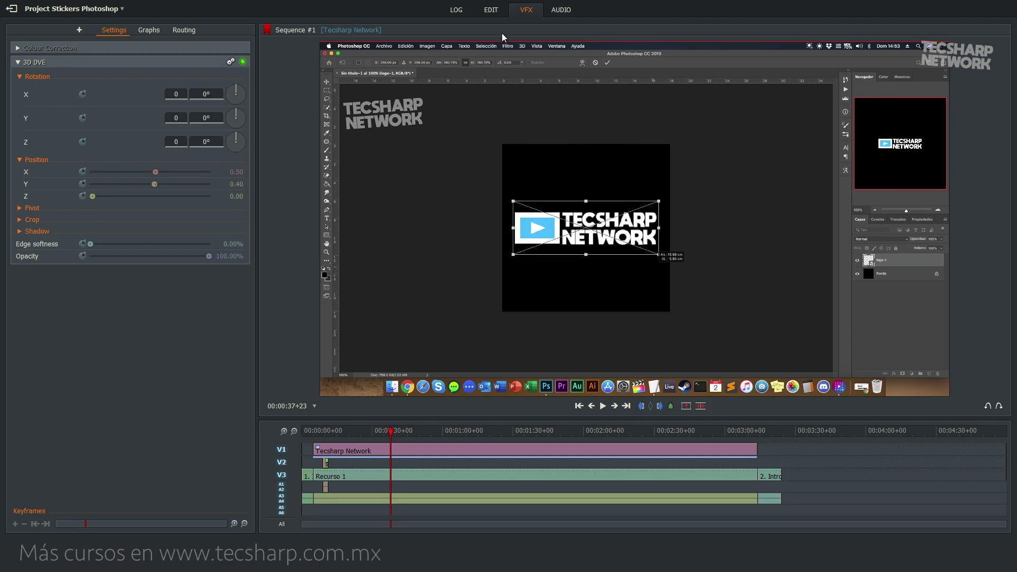
Place three consecutive copies of You_Make_Me_Feel_Good on A5 and A6, from the start of Recurso 1 to near the end of 2. Intro Final.
{"action": "left_click", "coordinate": [491, 9]}
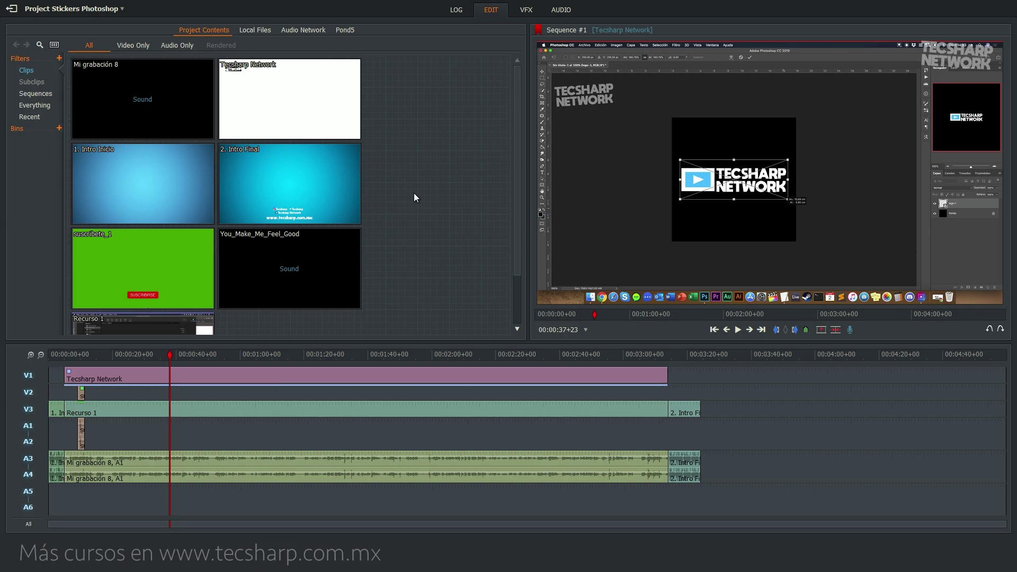
{"action": "scroll", "coordinate": [414, 197], "scroll_direction": "down", "scroll_amount": 2}
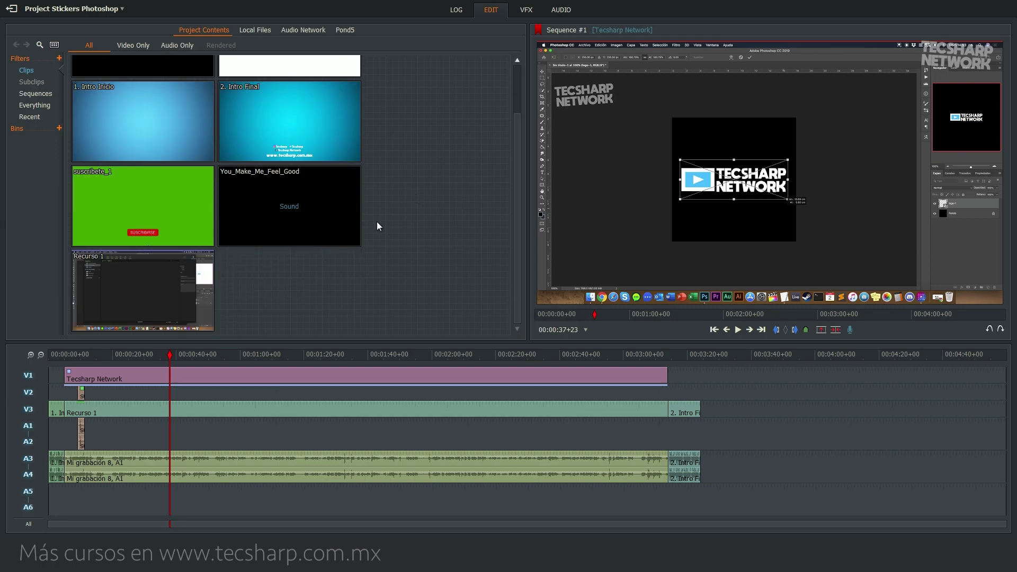
{"action": "mouse_move", "coordinate": [317, 214]}
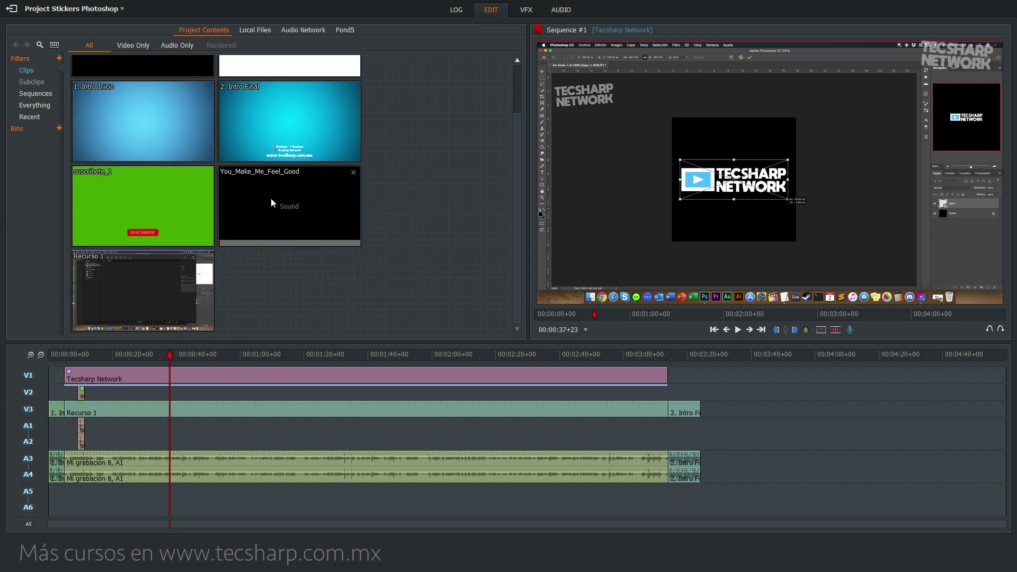
{"action": "left_click_drag", "start_coordinate": [274, 193], "coordinate": [65, 494]}
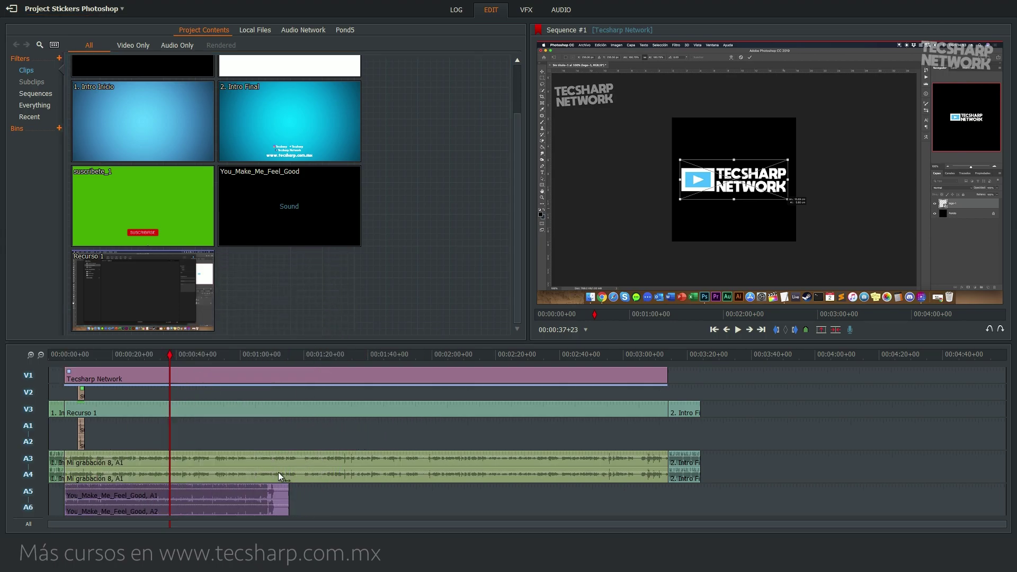
{"action": "mouse_move", "coordinate": [303, 199]}
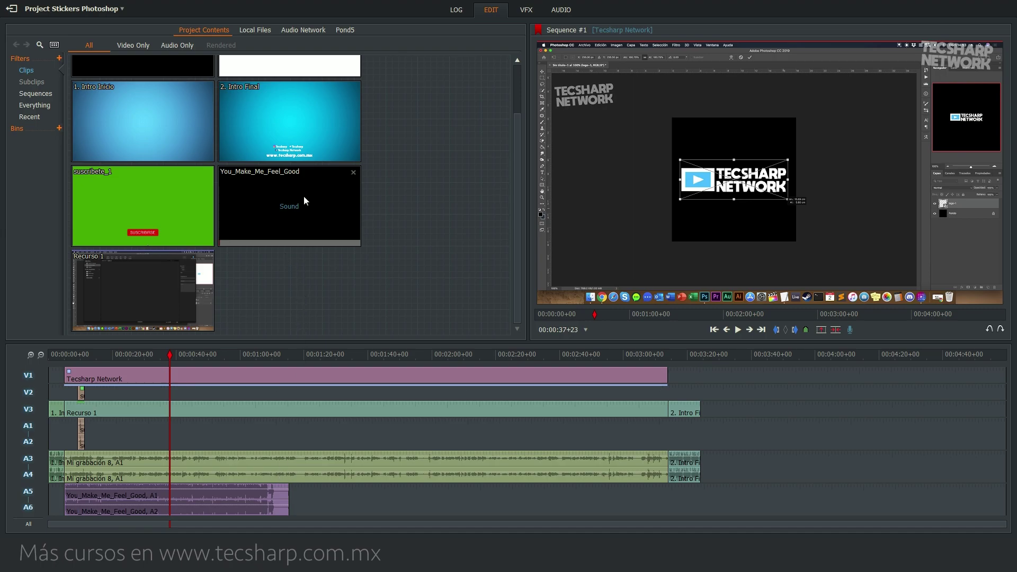
{"action": "left_click_drag", "start_coordinate": [259, 195], "coordinate": [268, 508]}
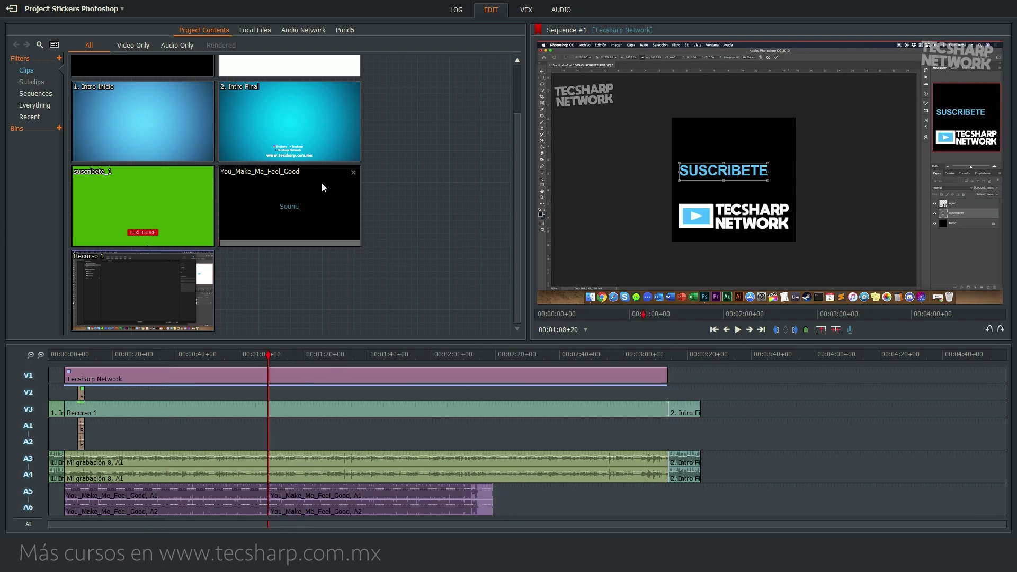
{"action": "left_click_drag", "start_coordinate": [262, 201], "coordinate": [479, 507]}
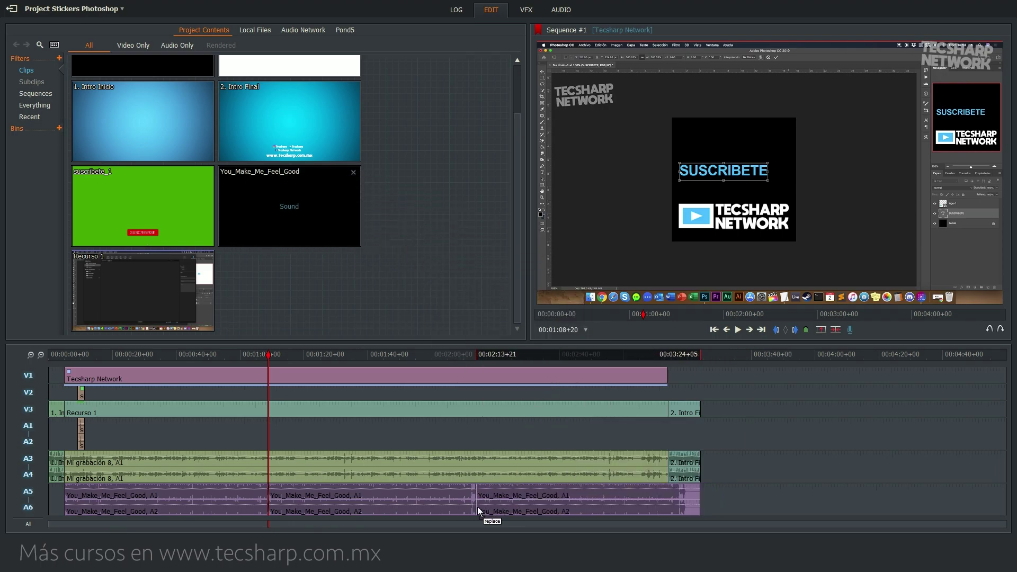
{"action": "left_click_drag", "start_coordinate": [473, 507], "coordinate": [414, 496]}
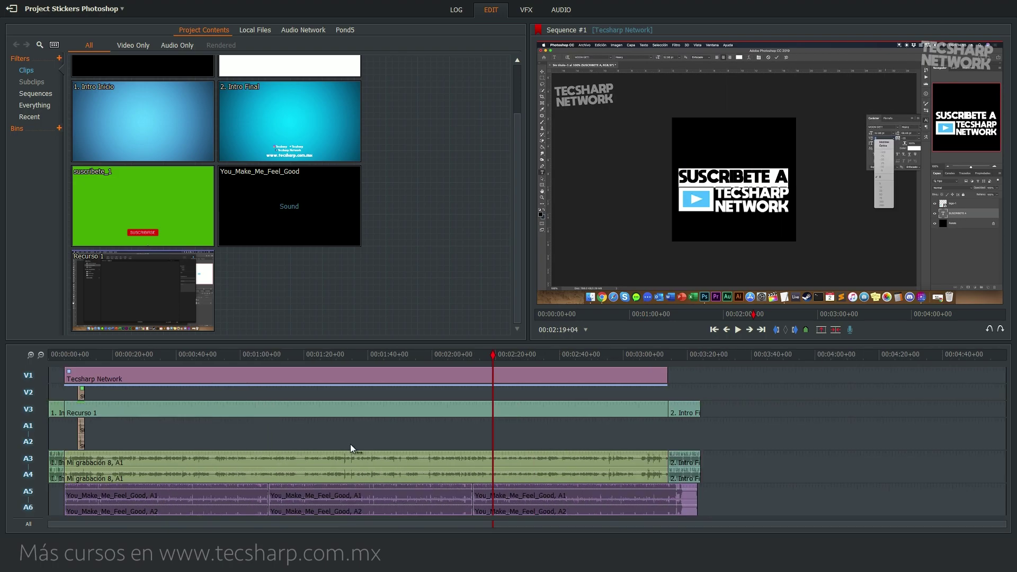
Lower the music clips on A5 and A6 to -38.2 and raise the Mi grabación 8 voice-over on A3 and A4 to +8.2.
{"action": "left_click", "coordinate": [312, 354]}
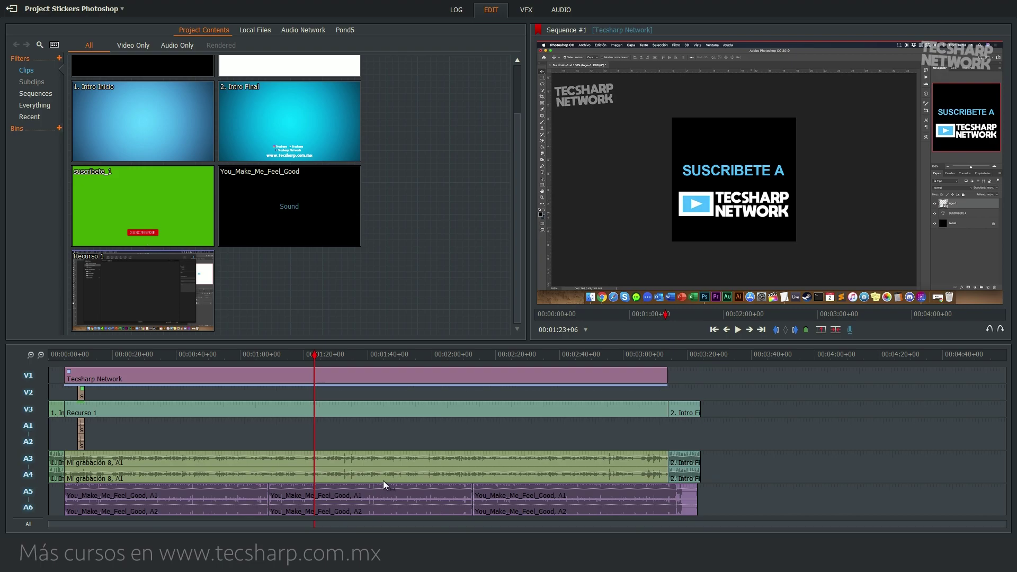
{"action": "left_click", "coordinate": [561, 11]}
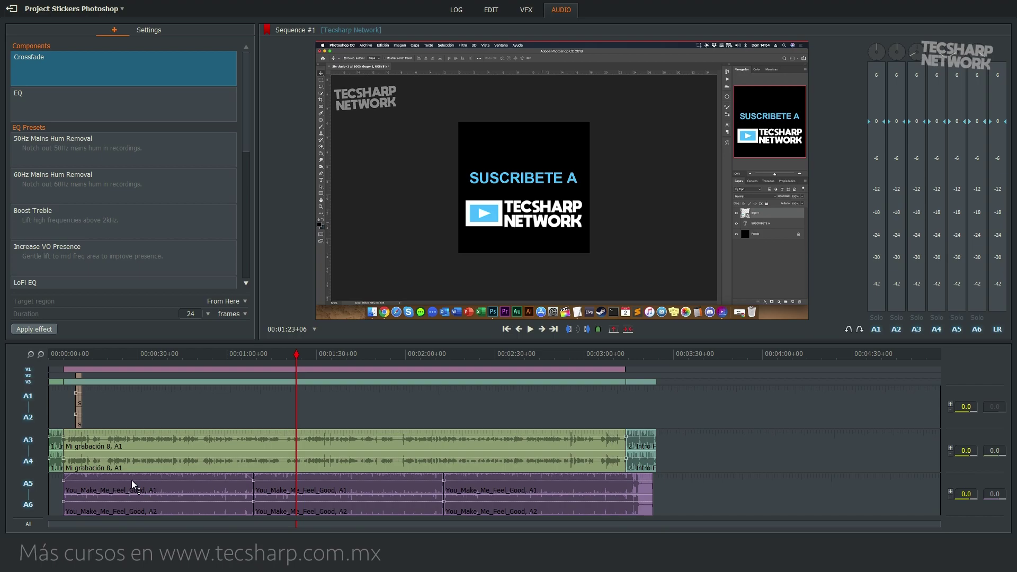
{"action": "left_click_drag", "start_coordinate": [165, 481], "coordinate": [176, 502]}
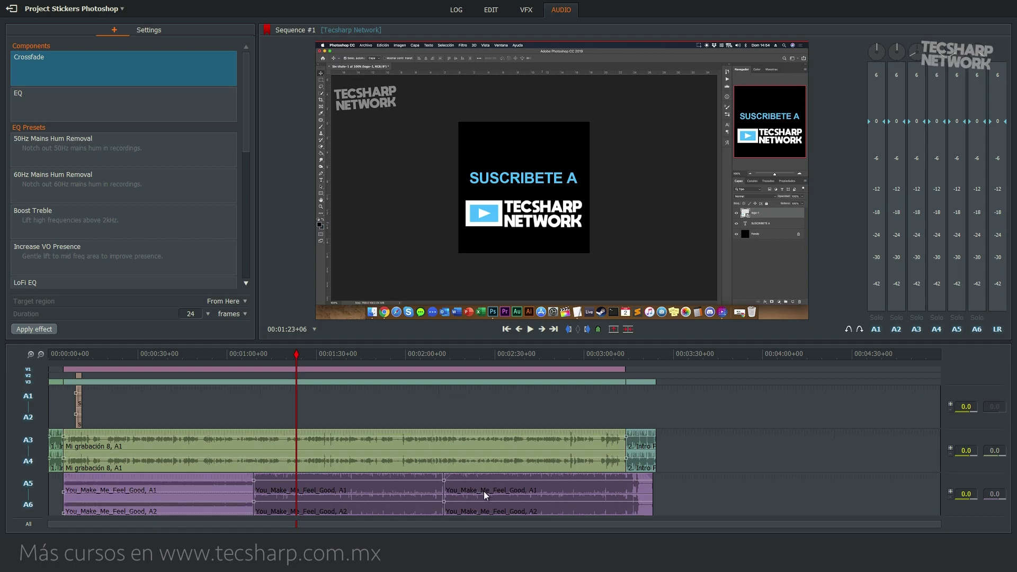
{"action": "left_click_drag", "start_coordinate": [369, 479], "coordinate": [481, 498]}
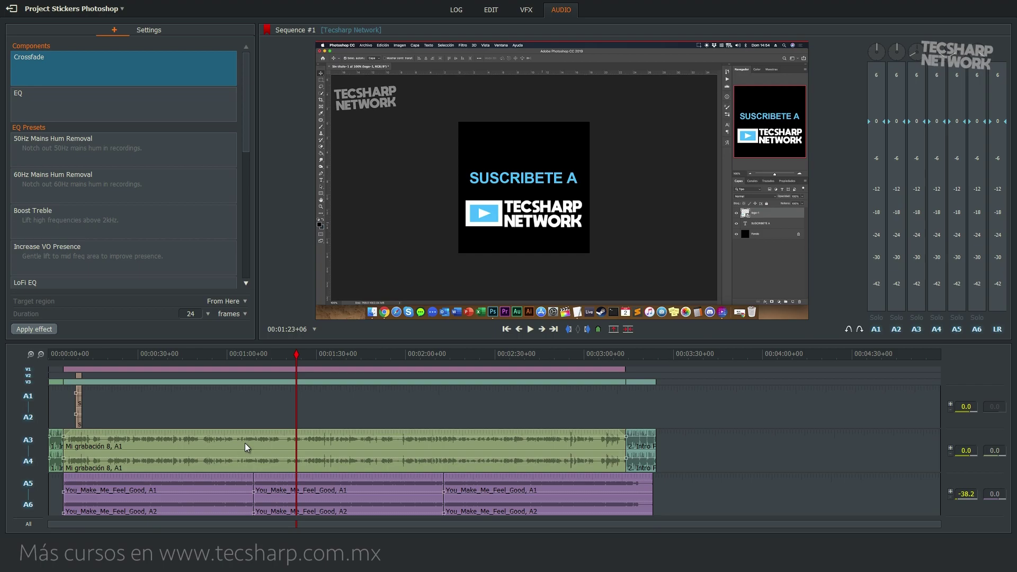
{"action": "left_click_drag", "start_coordinate": [245, 443], "coordinate": [468, 437]}
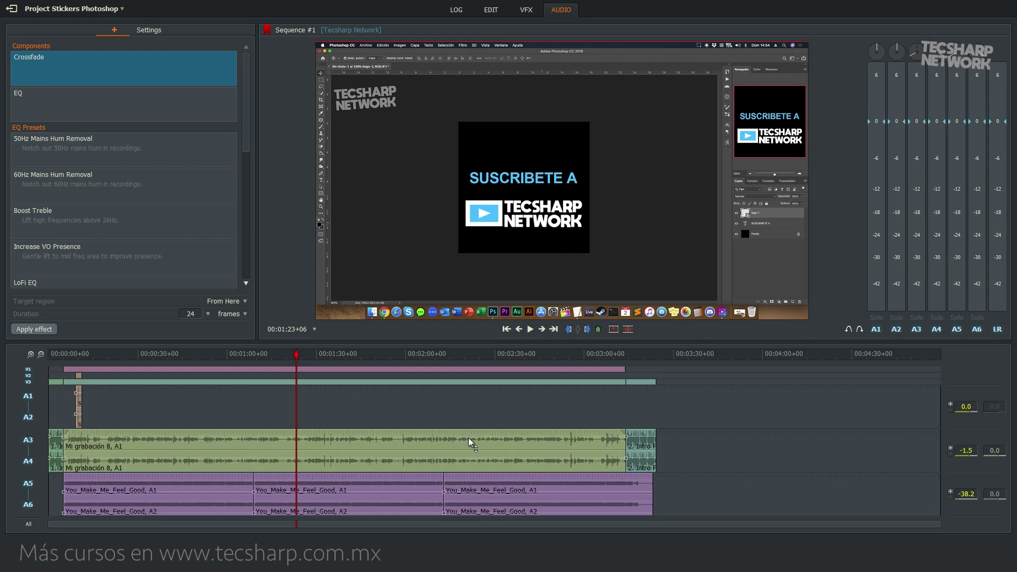
{"action": "mouse_move", "coordinate": [469, 437]}
{"action": "left_mouse_down"}
{"action": "mouse_move", "coordinate": [474, 423]}
{"action": "mouse_move", "coordinate": [476, 435]}
{"action": "left_mouse_up"}
{"action": "left_click_drag", "start_coordinate": [249, 71], "coordinate": [248, 197]}
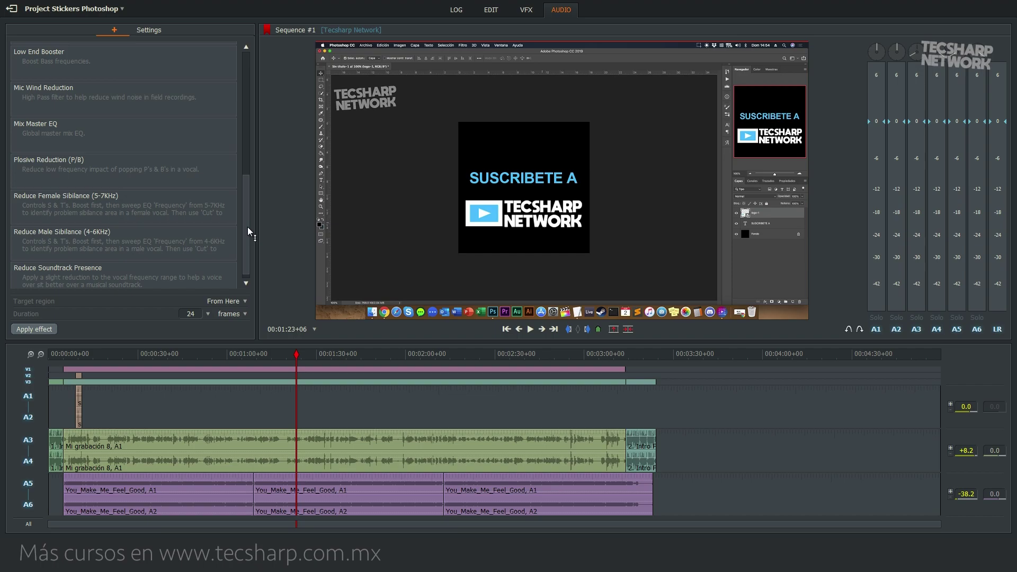
{"action": "left_click_drag", "start_coordinate": [246, 227], "coordinate": [246, 113]}
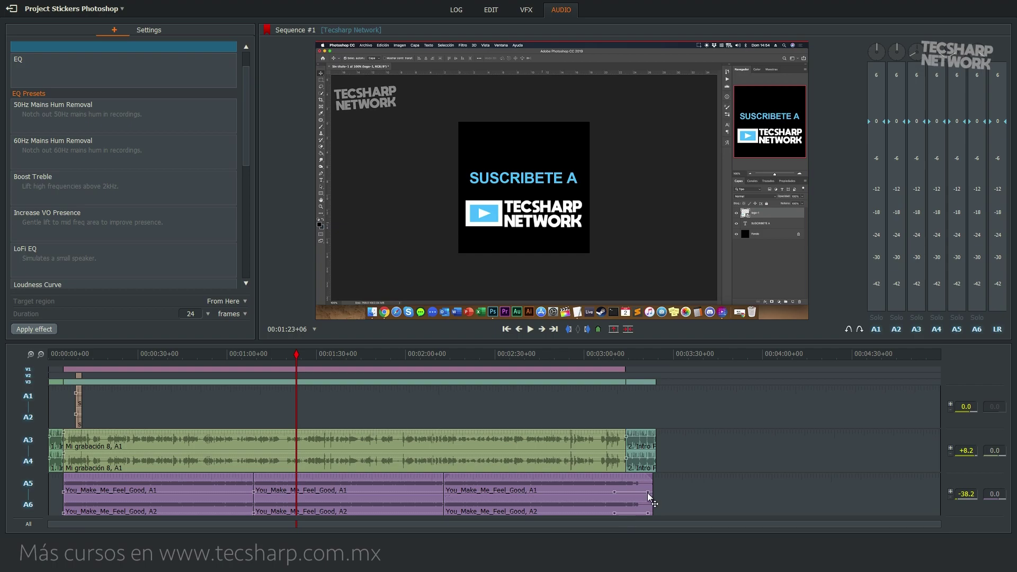
Add level keyframes that fade out the last You_Make_Me_Feel_Good clip on A5 and A6 over 2. Intro Final, and play the ending.
{"action": "left_click_drag", "start_coordinate": [648, 492], "coordinate": [647, 477]}
{"action": "left_click", "coordinate": [609, 509]}
{"action": "left_click", "coordinate": [530, 329]}
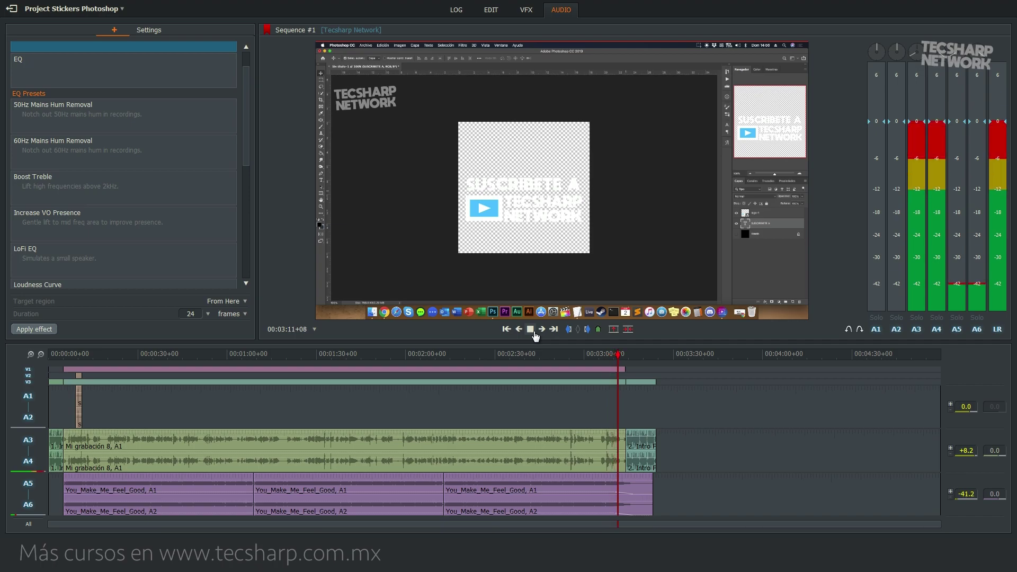
{"action": "left_click", "coordinate": [530, 329]}
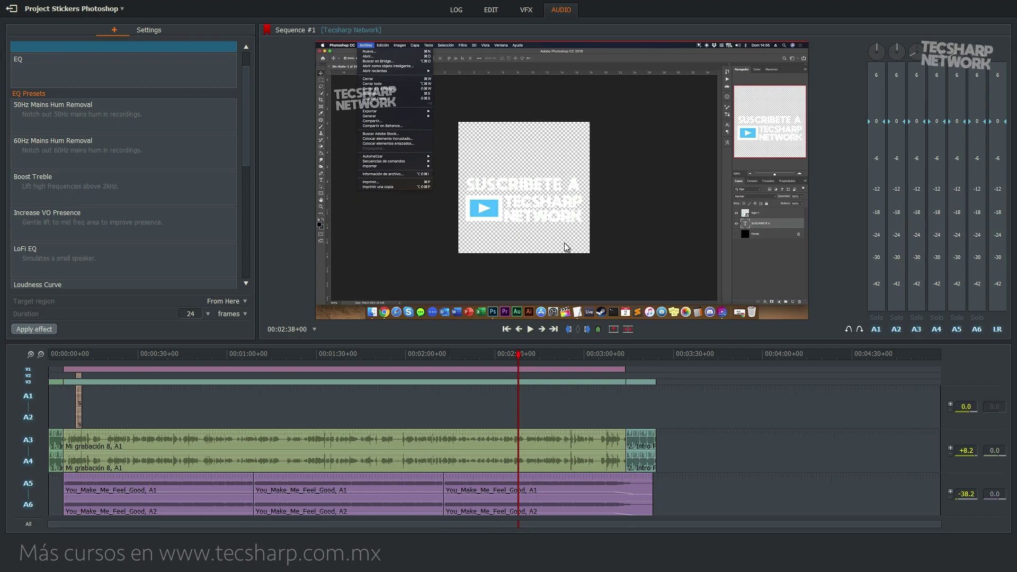
Mark the whole sequence from 00:00:00+00 to the end of 2. Intro Final at 00:03:24+03.
{"action": "left_click", "coordinate": [498, 13]}
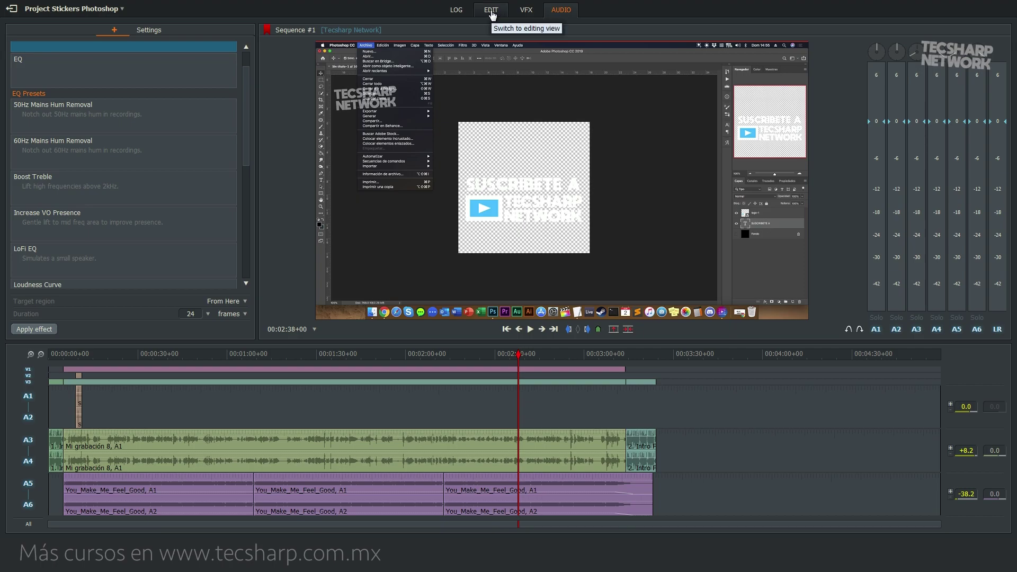
{"action": "left_click", "coordinate": [72, 355]}
{"action": "left_click_drag", "start_coordinate": [72, 355], "coordinate": [49, 357]}
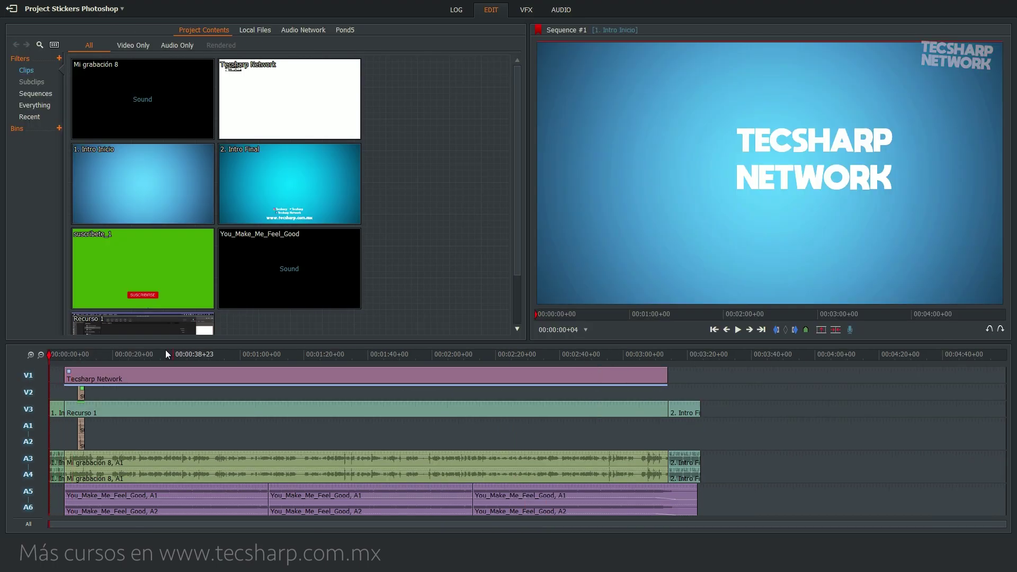
{"action": "left_click_drag", "start_coordinate": [47, 356], "coordinate": [30, 356]}
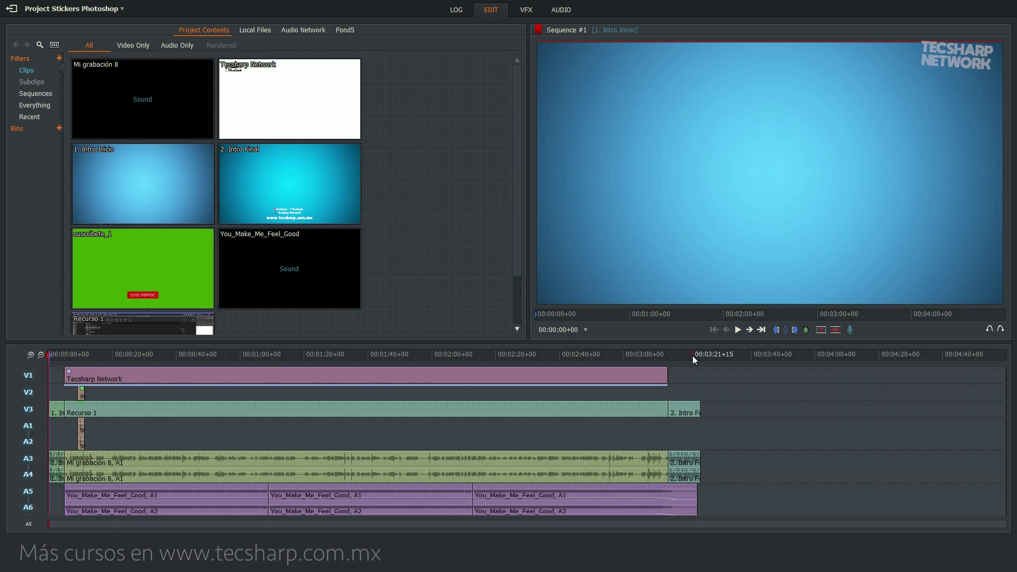
{"action": "left_click_drag", "start_coordinate": [698, 355], "coordinate": [700, 355]}
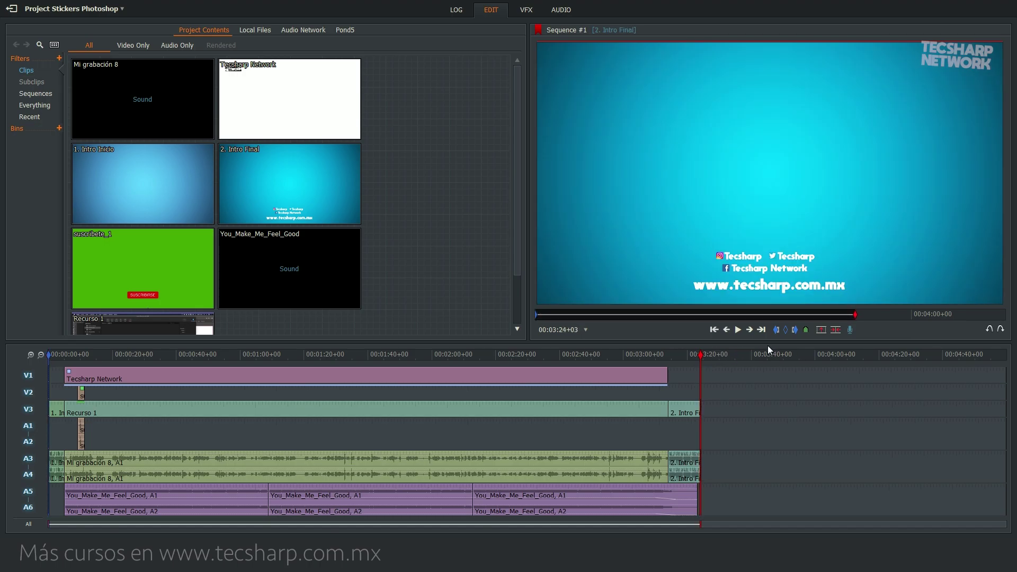
Mark the sequence's out point at the end of 2. Intro Final and open an H.264/MP4 (Free) export for it.
{"action": "left_click", "coordinate": [794, 330]}
{"action": "right_click", "coordinate": [441, 427]}
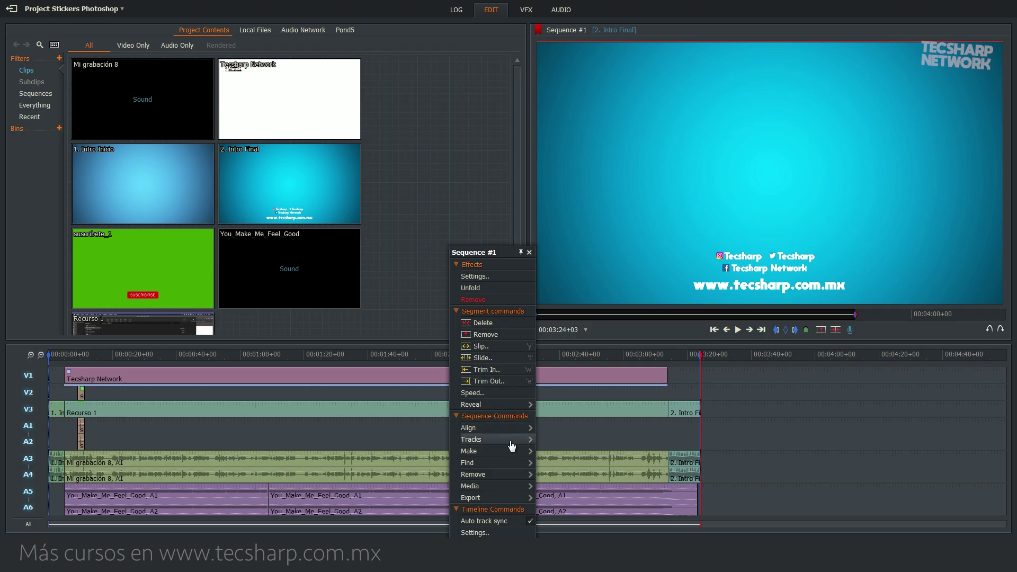
{"action": "mouse_move", "coordinate": [517, 498]}
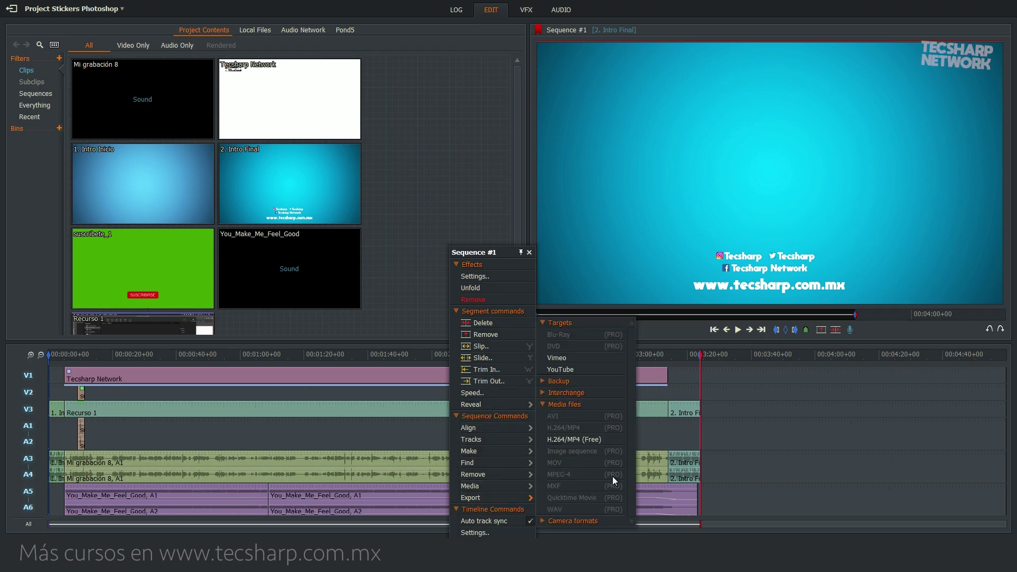
{"action": "left_click", "coordinate": [600, 439]}
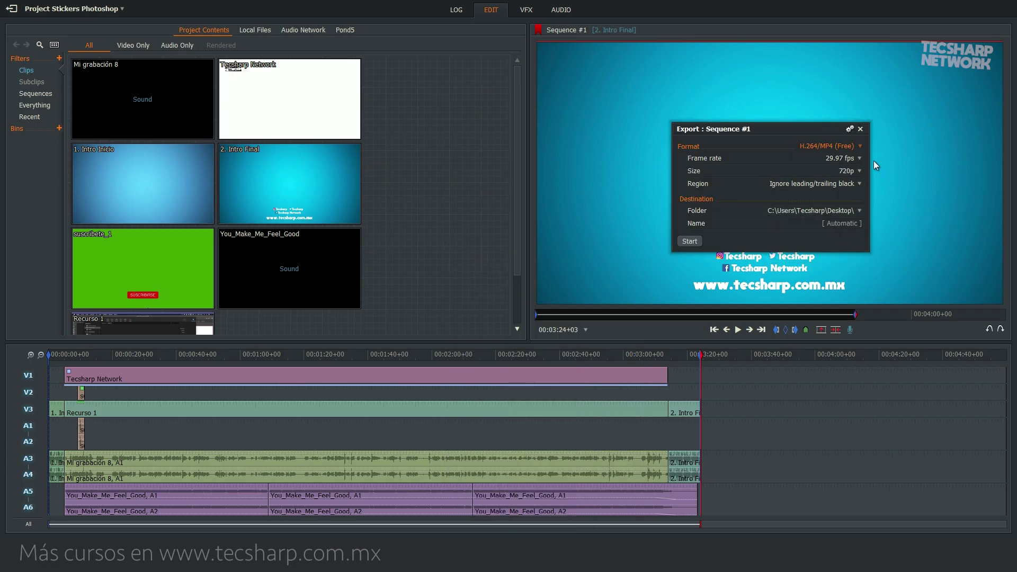
Set the export's frame rate to 60 fps and check the available size options.
{"action": "left_click", "coordinate": [858, 158]}
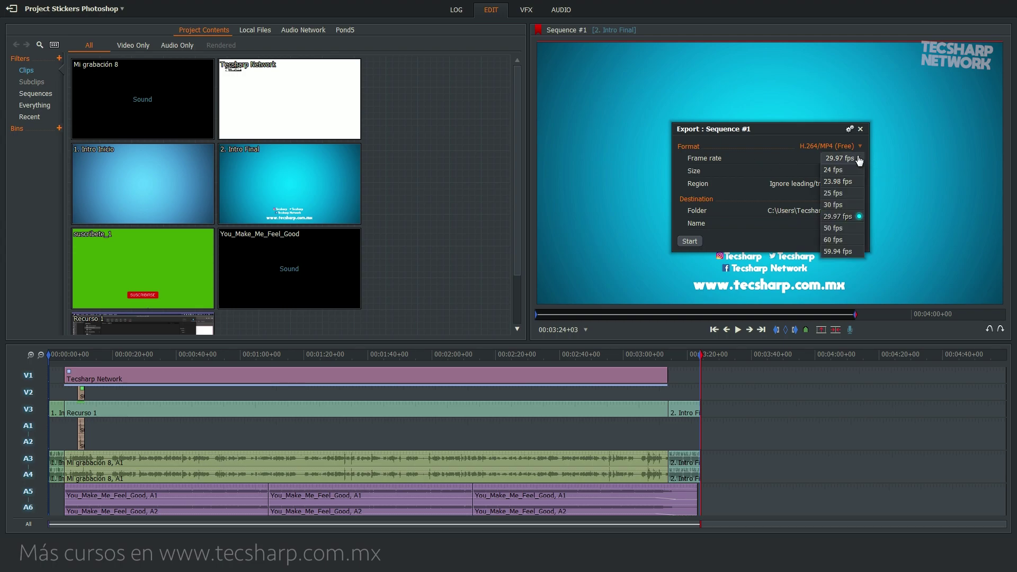
{"action": "left_click", "coordinate": [859, 160]}
{"action": "left_click", "coordinate": [862, 158]}
{"action": "left_click", "coordinate": [842, 239]}
{"action": "left_click", "coordinate": [863, 171]}
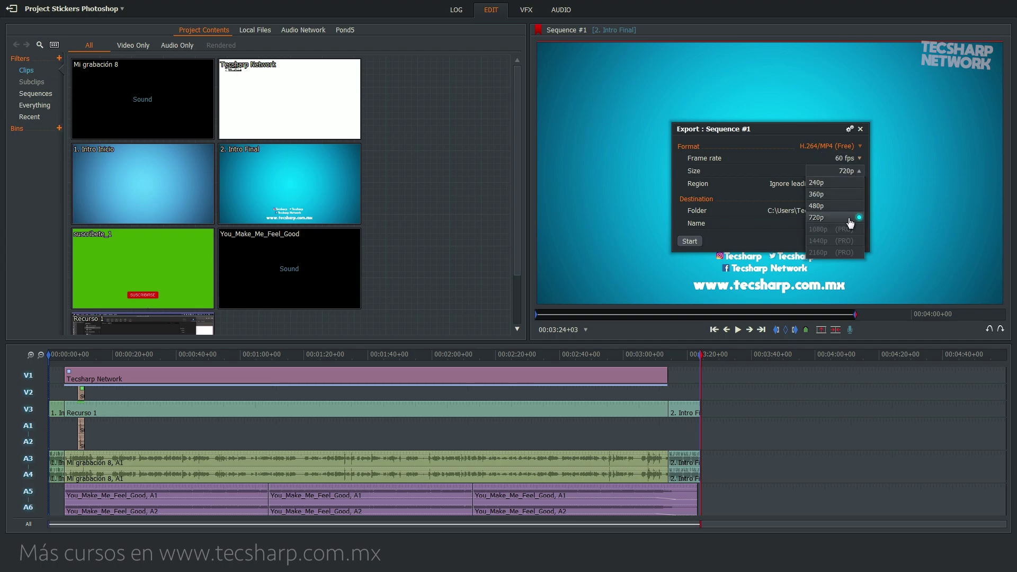
{"action": "left_click", "coordinate": [783, 157]}
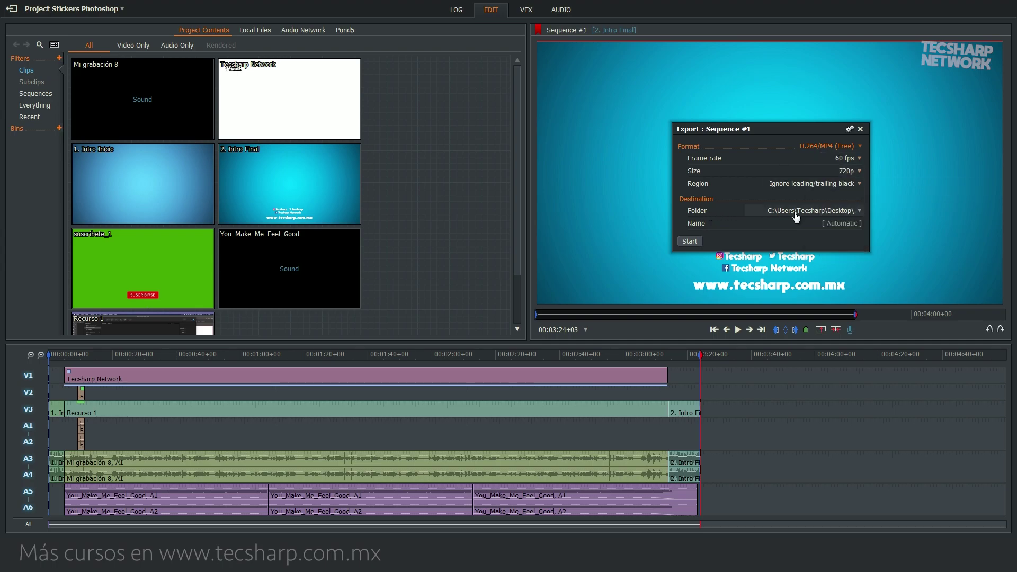
Name the export file Stickers Photoshop, run the export to the Desktop folder, and close the task log when it is done.
{"action": "left_click", "coordinate": [842, 223]}
{"action": "type", "text": "Stickers Photoshop"}
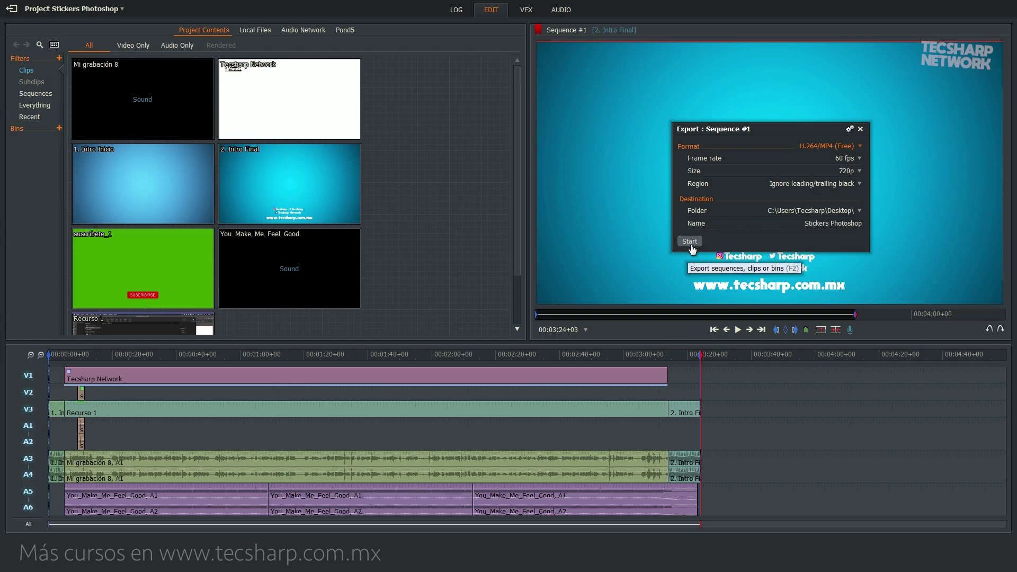
{"action": "left_click", "coordinate": [691, 245]}
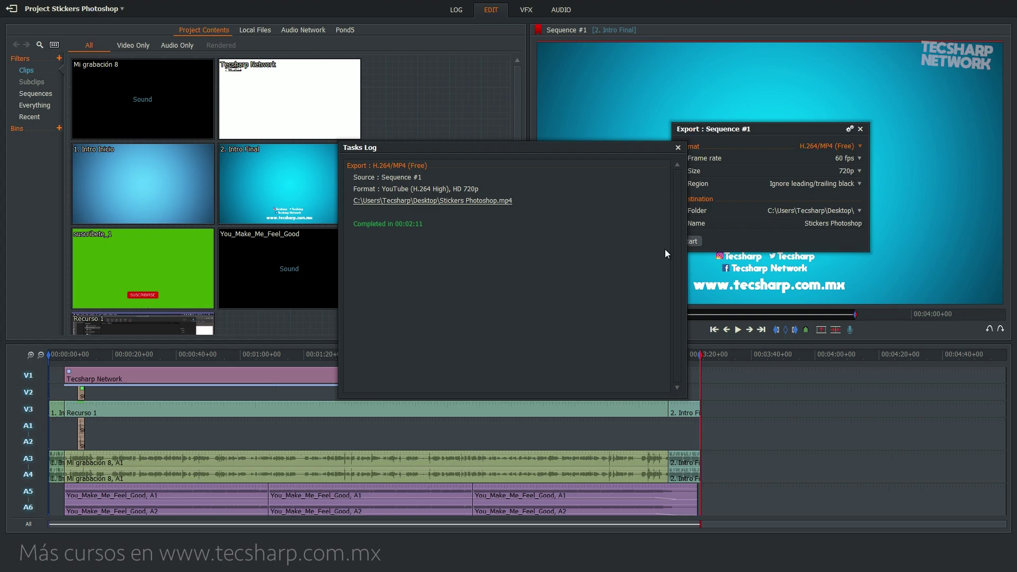
{"action": "left_click", "coordinate": [678, 148]}
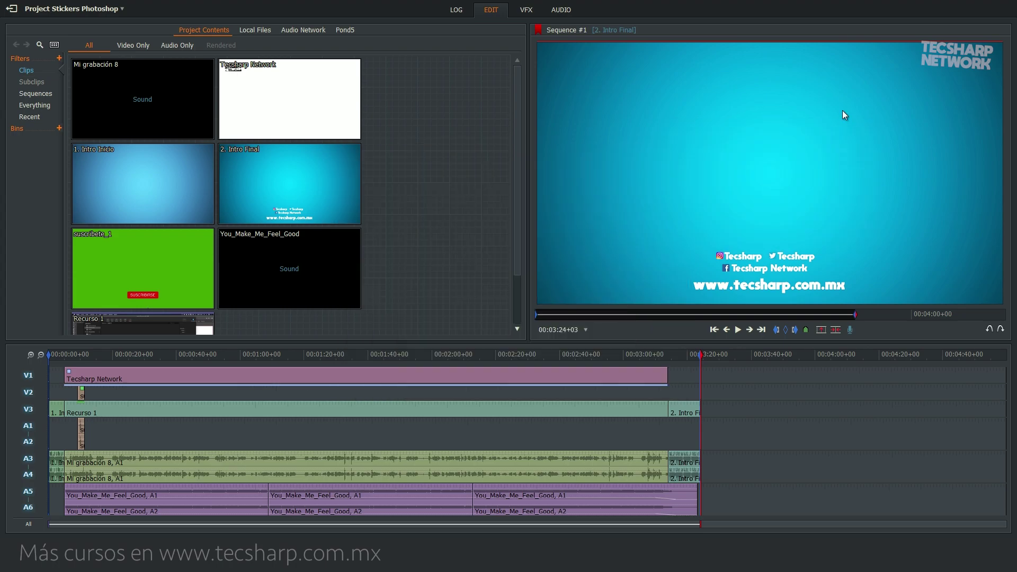